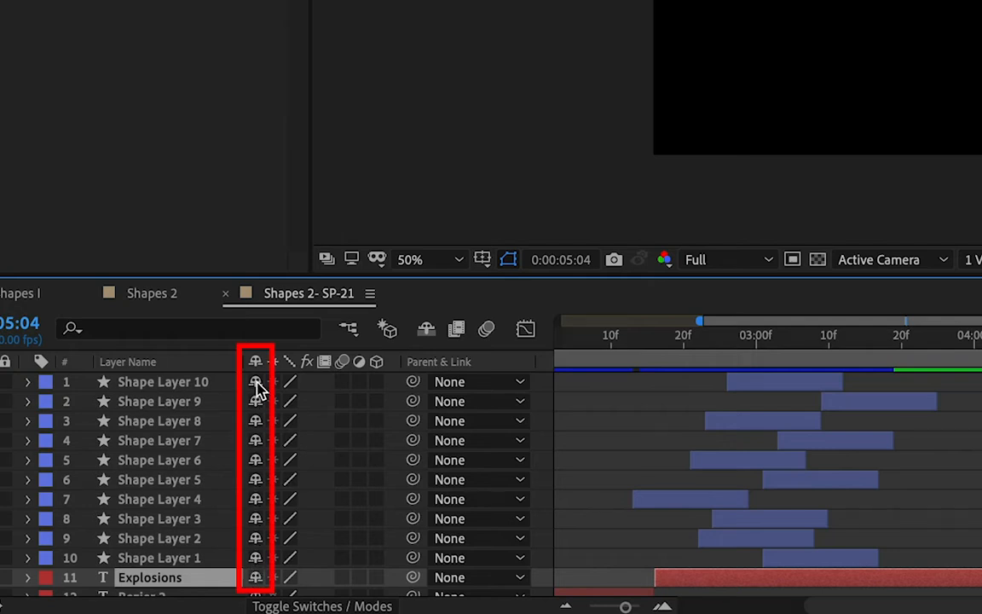
- Mark Shape Layer 1 through Shape Layer 10 as shy and hide all shy layers from the timeline
click(256, 382)
drag(256, 382, 254, 562)
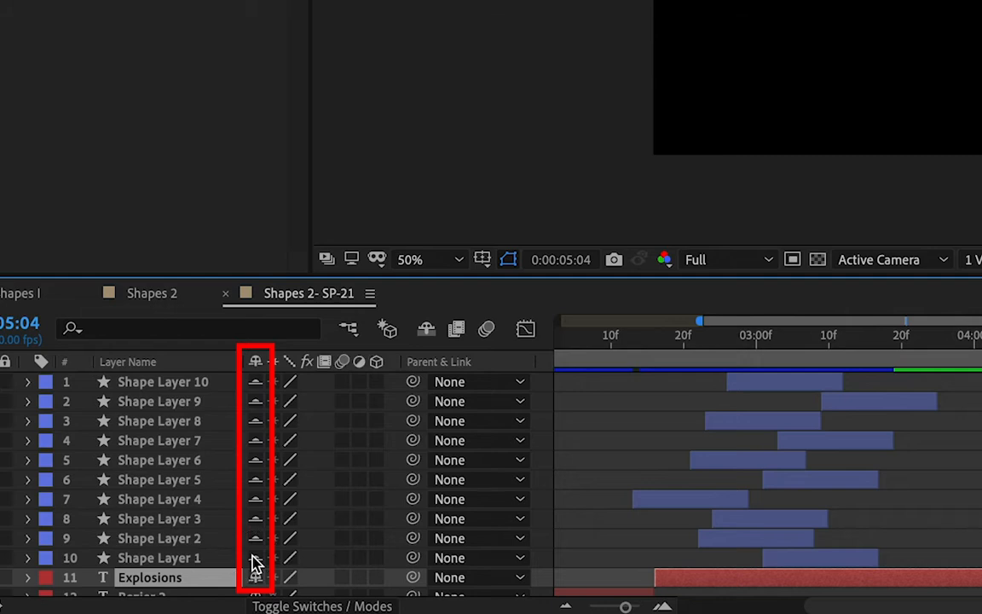
click(426, 330)
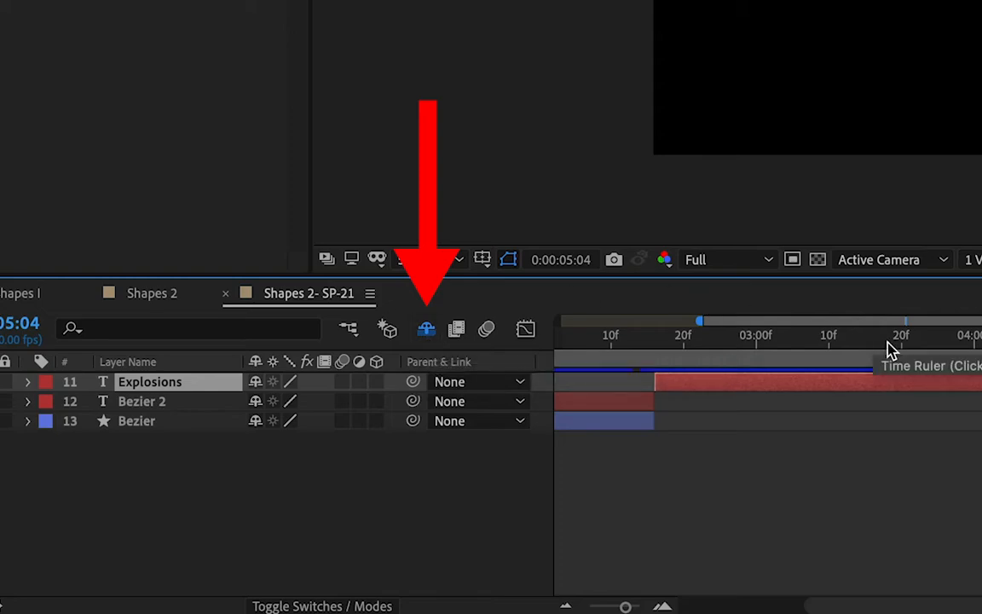
drag(834, 345, 883, 351)
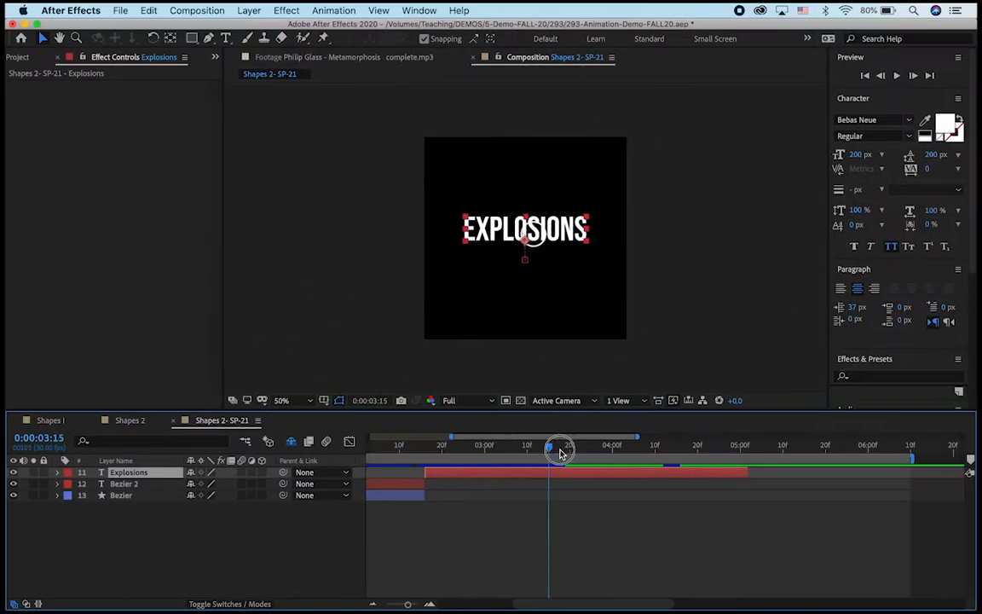
drag(560, 453, 535, 454)
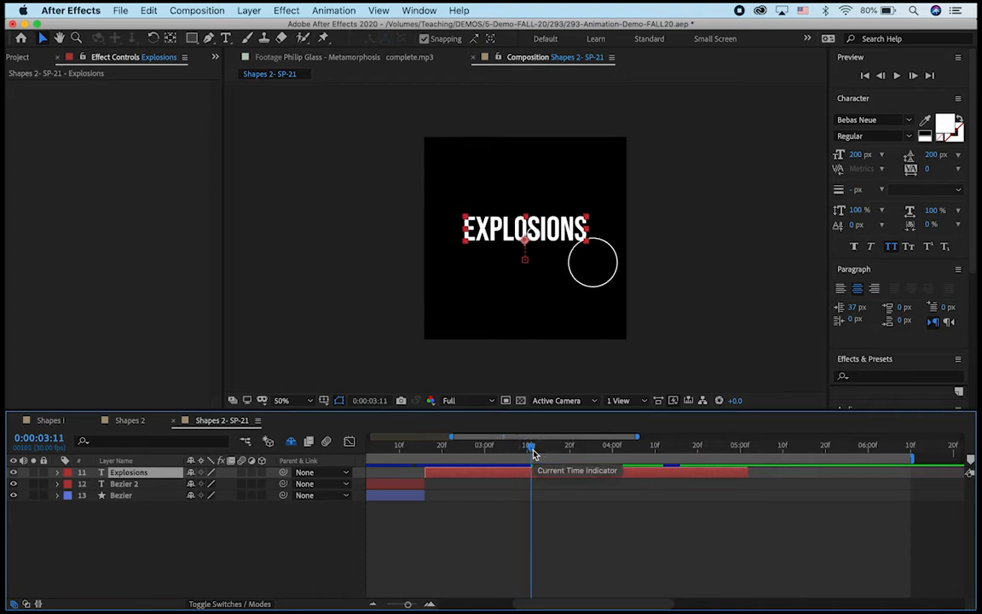
click(290, 442)
click(290, 442)
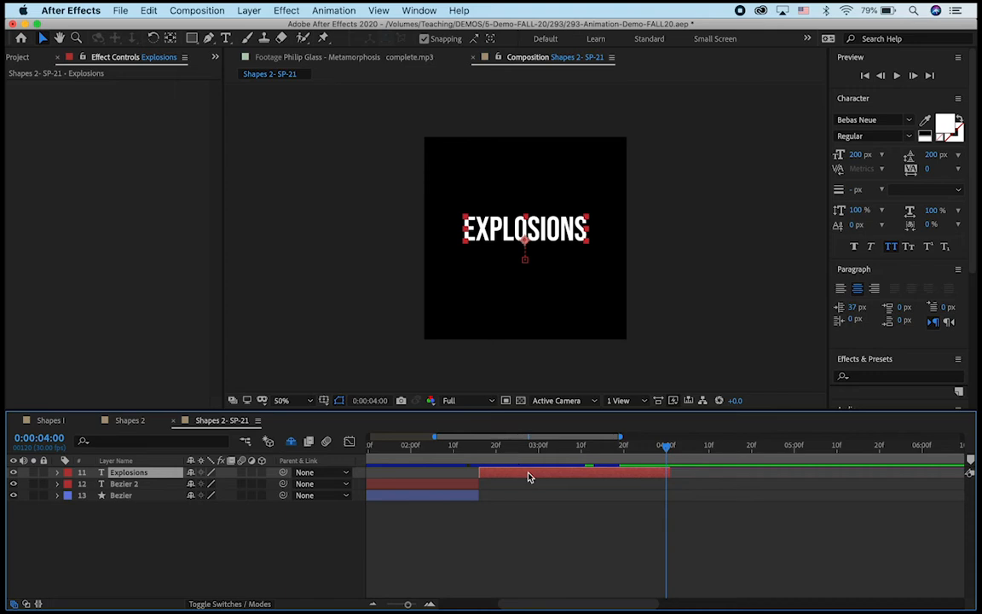
- Duplicate the Explosions text layer so the copy starts where the original ends, and change the copy's text to REPEATER
key(super+d)
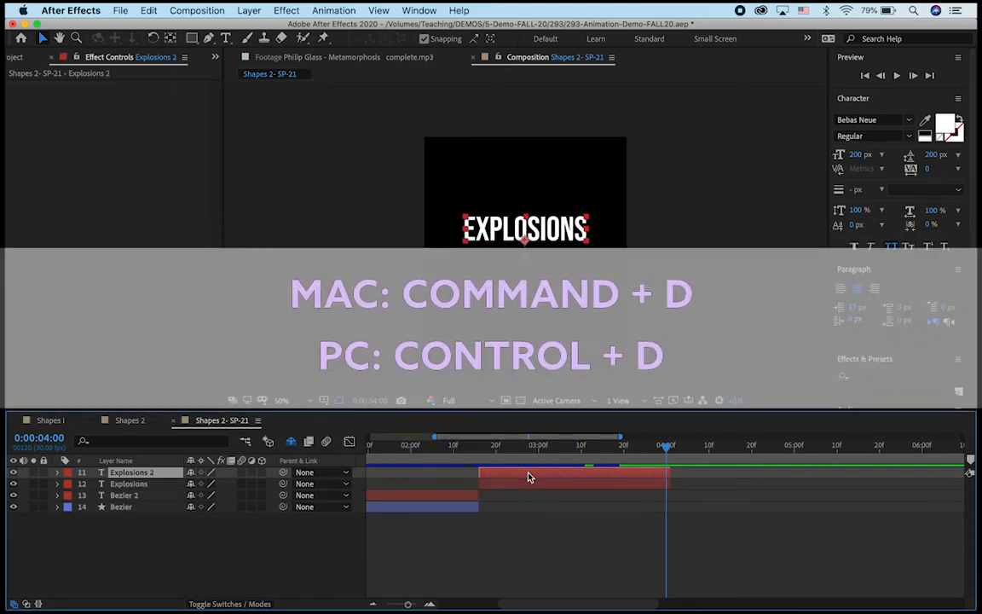
drag(537, 476, 727, 551)
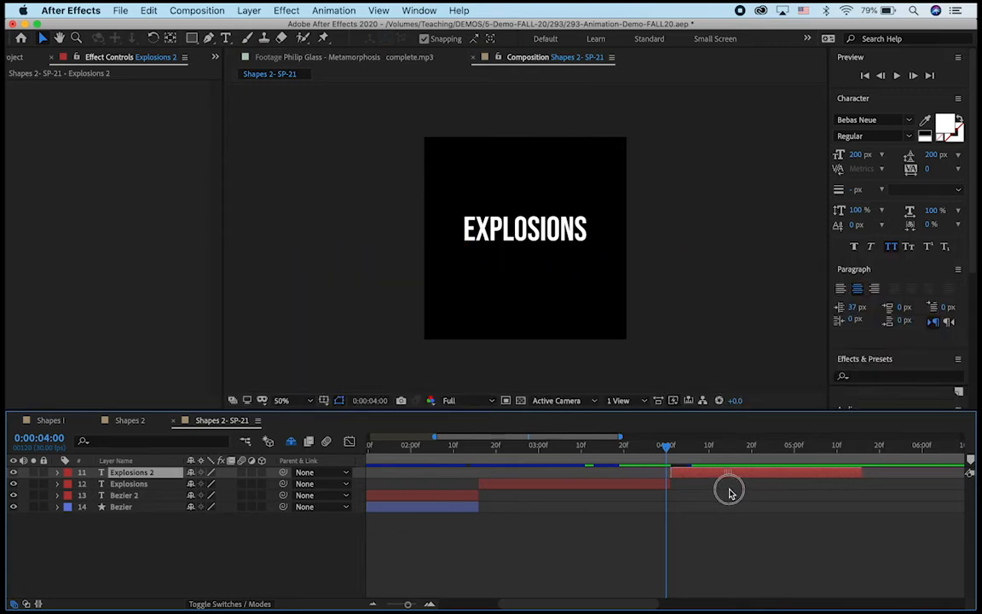
key(minus)
double_click(648, 475)
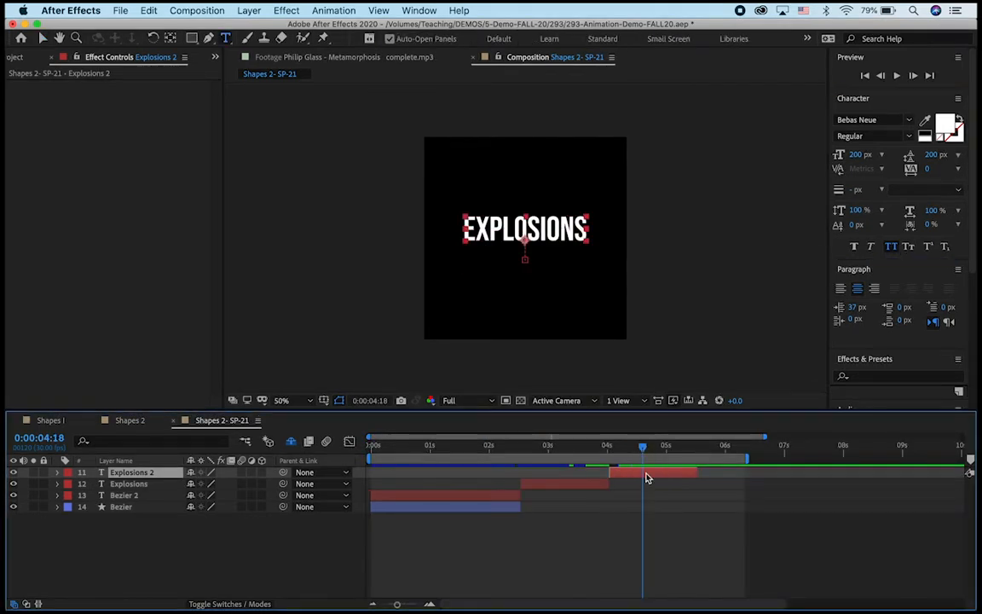
text(REPEATER)
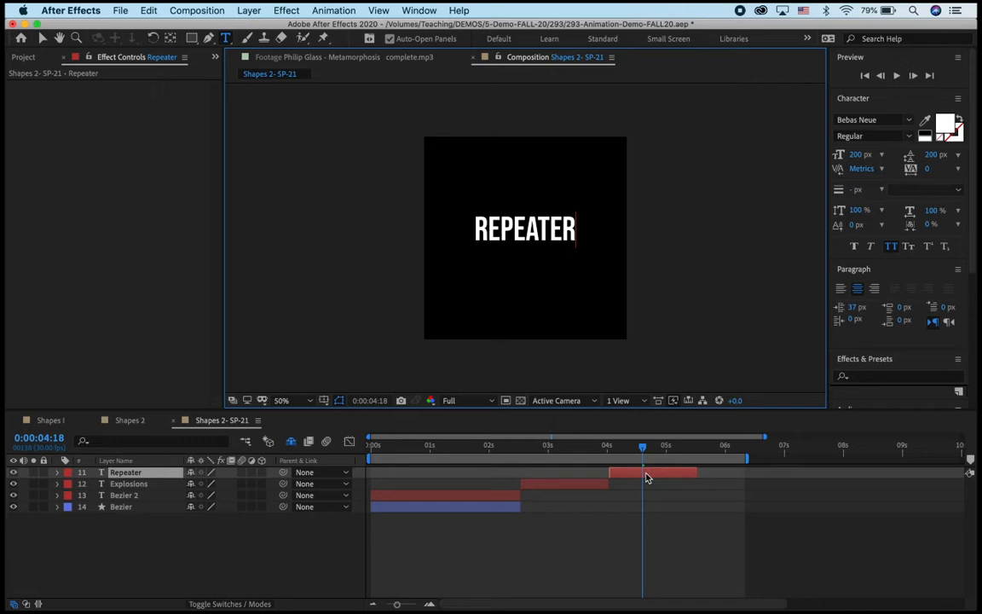
- Create a new empty shape layer in the Shapes 2- SP-21 composition
click(249, 10)
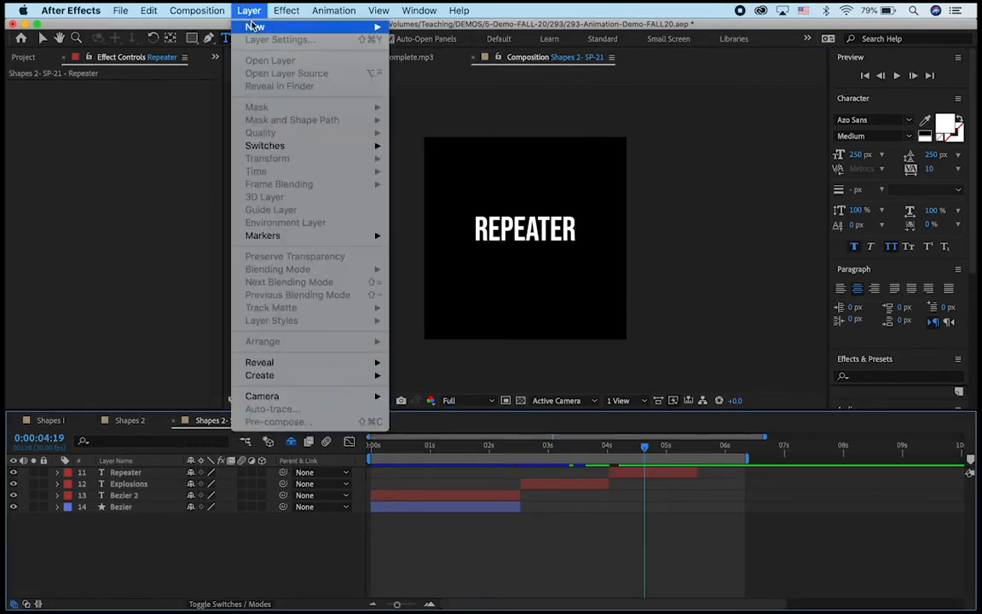
mouse_move(255, 26)
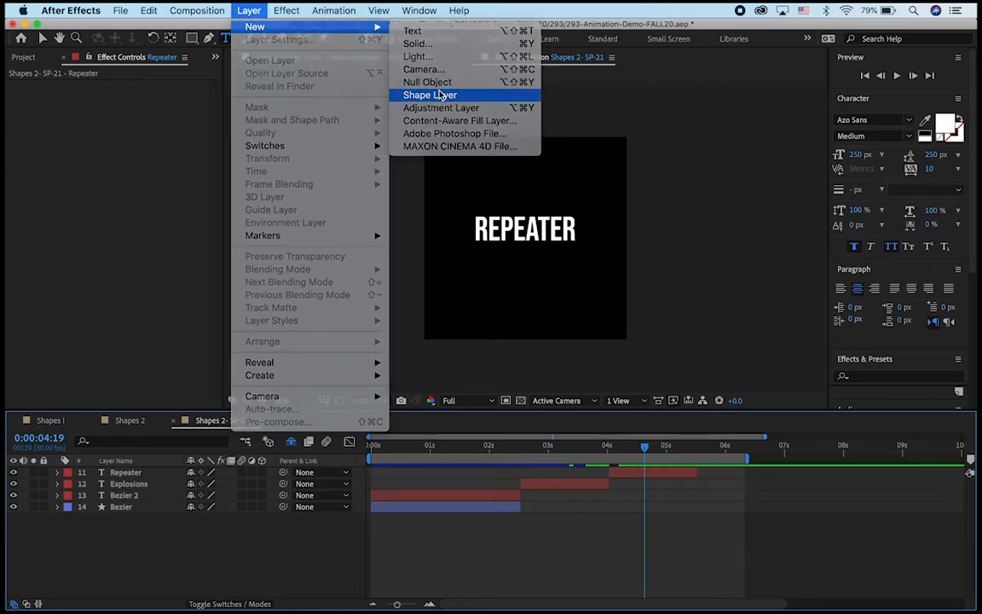
click(430, 94)
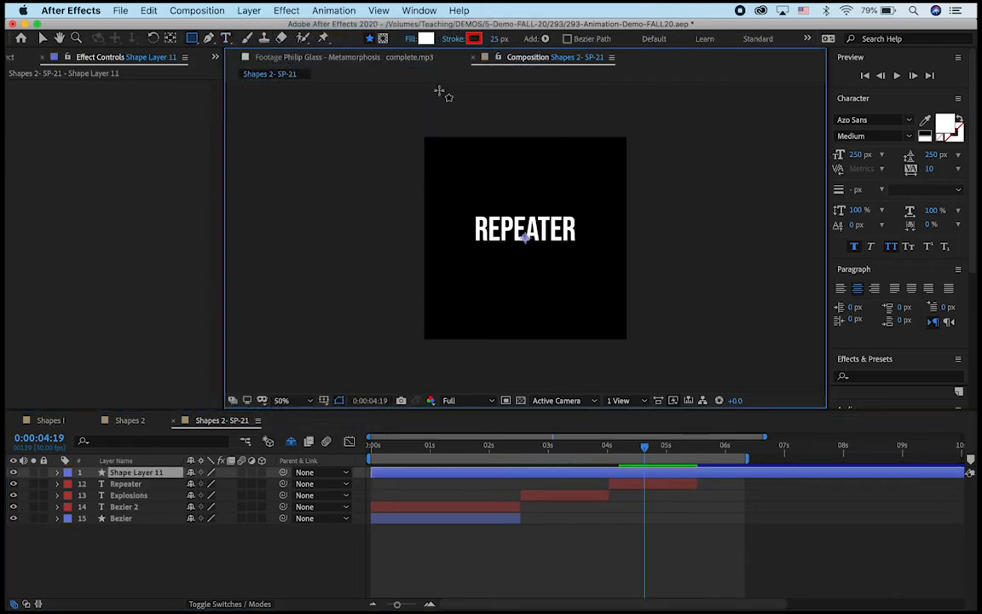
- Trim the new shape layer's in and out points to match the Repeater text layer, from 0:00:04:01 to 0:00:05:15
click(647, 485)
key(i)
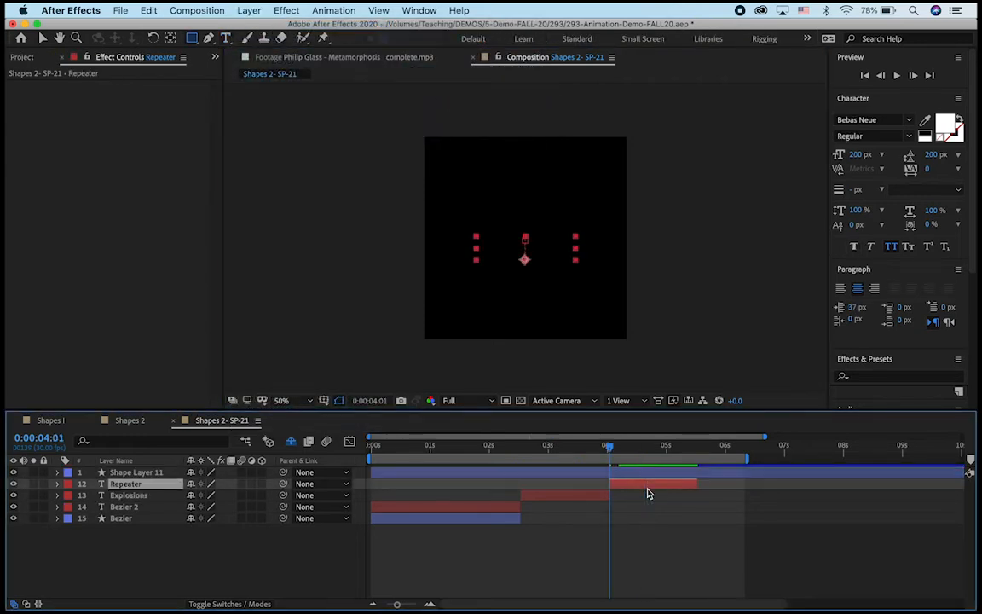
click(639, 473)
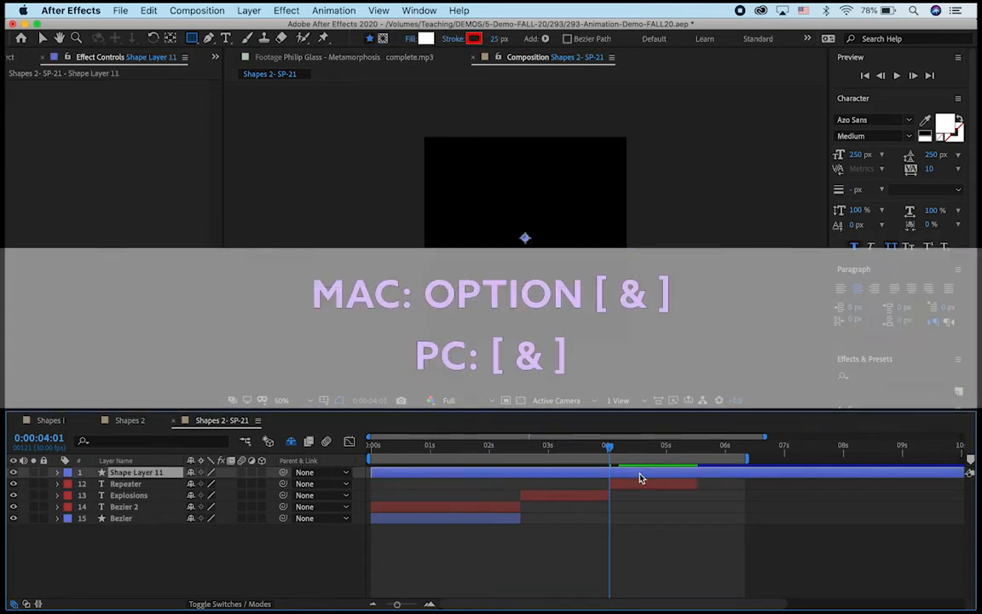
key(alt+bracketleft)
click(644, 491)
key(o)
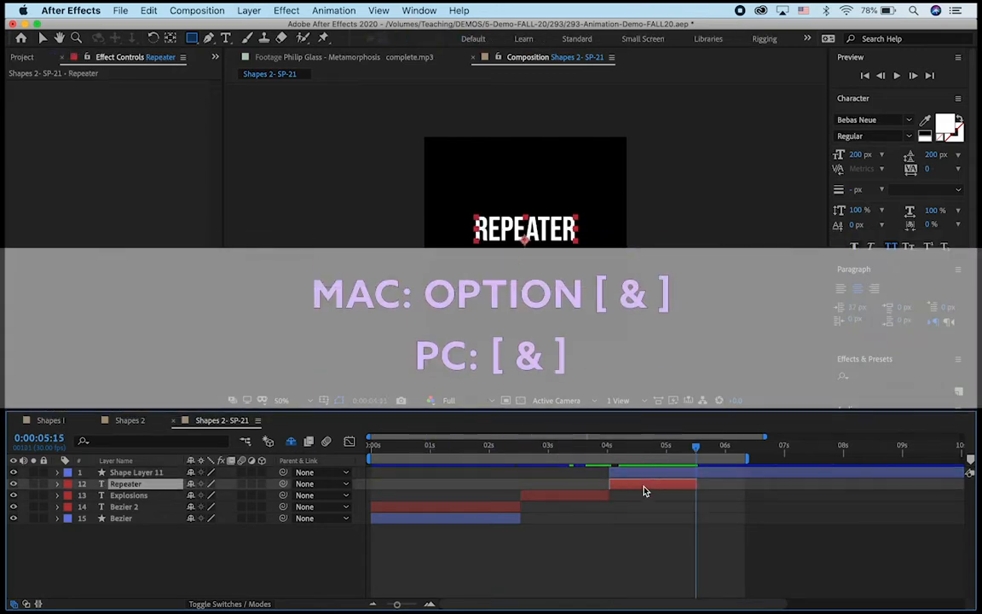
click(659, 474)
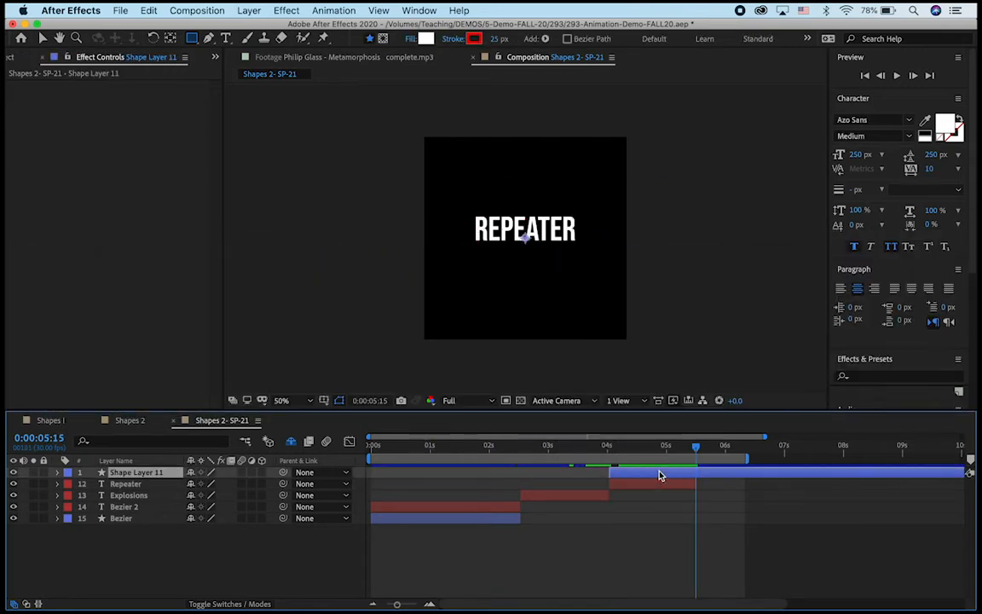
key(alt+bracketright)
- With the current time at 0:00:04:19, hide the Repeater text layer and rename the new shape layer Repeater Shape
click(644, 444)
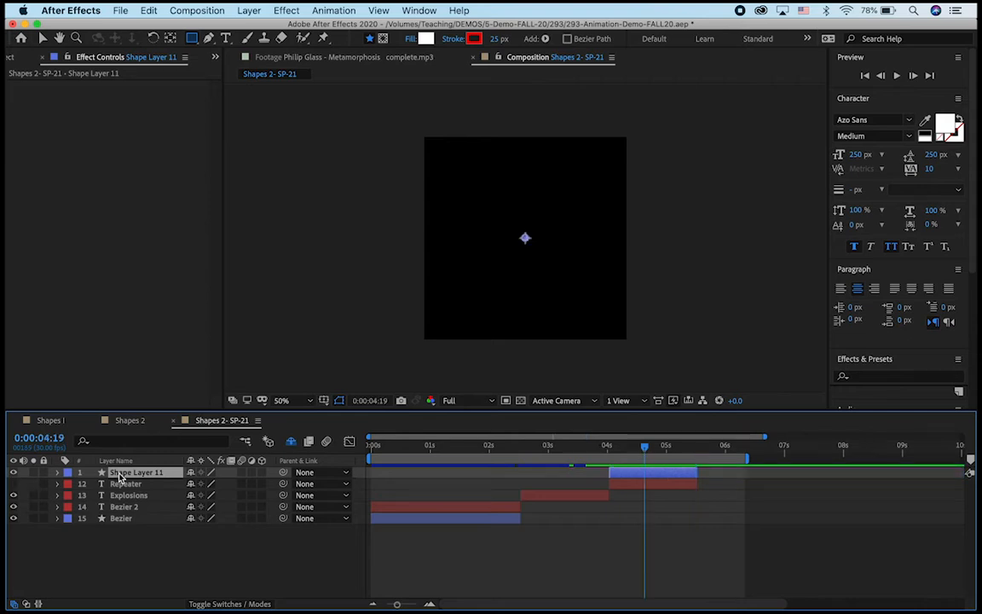
key(Return)
text(Repeater)
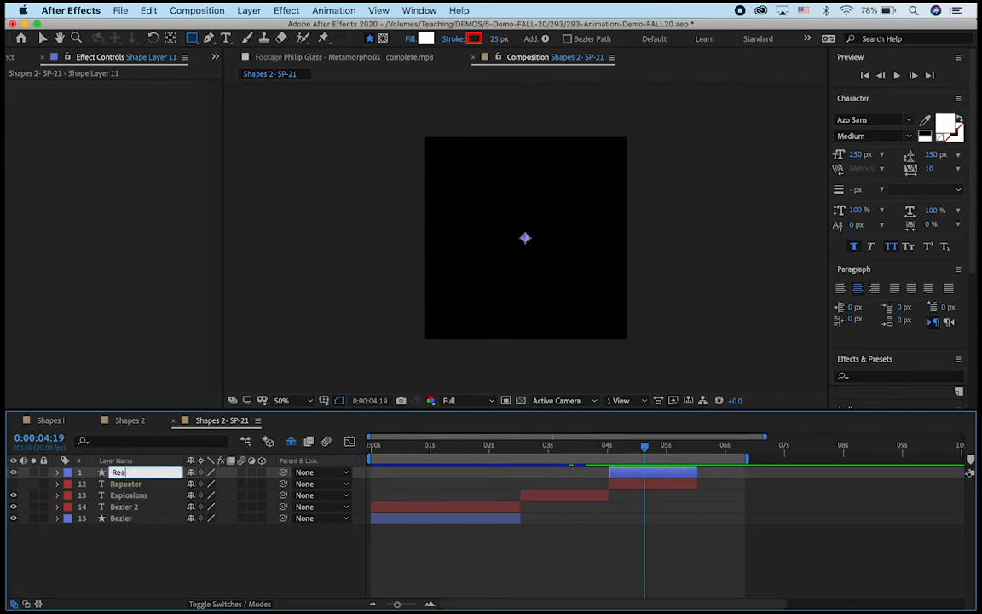
text( Shape)
key(Return)
- Add an empty group to the contents of the Repeater Shape layer and look through the group's transform properties
click(27, 437)
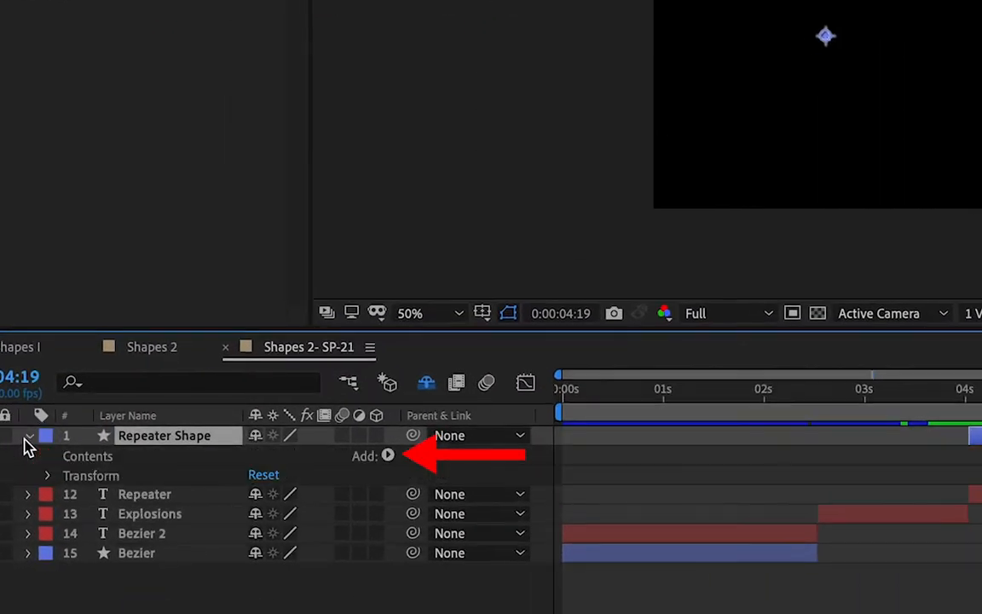
click(388, 458)
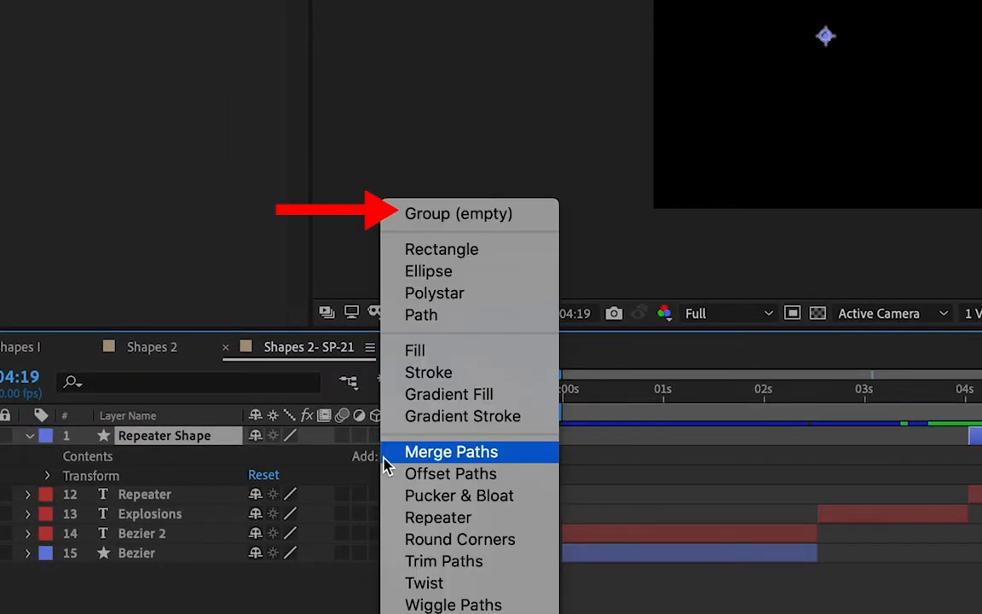
click(427, 215)
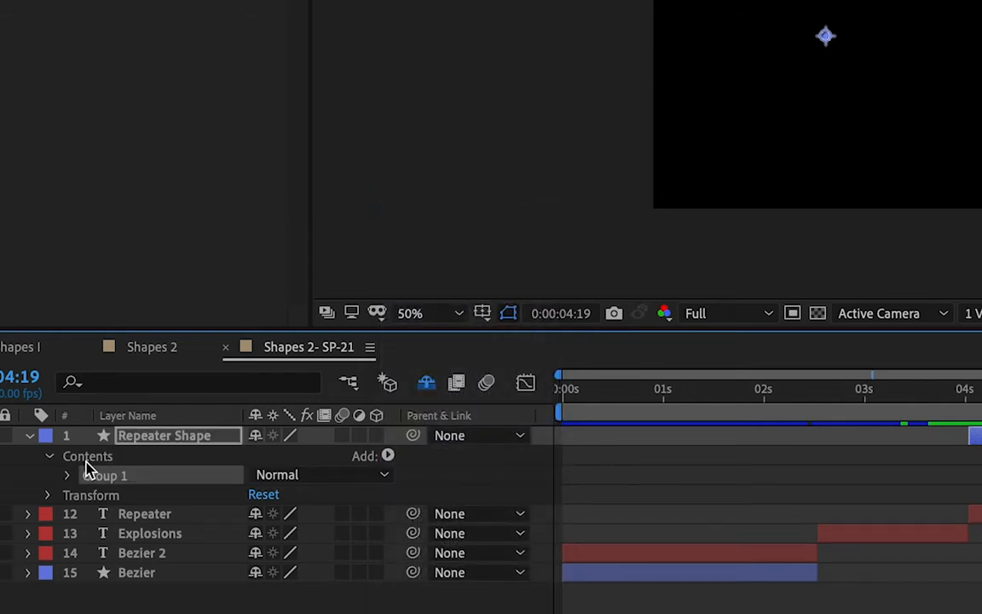
click(66, 476)
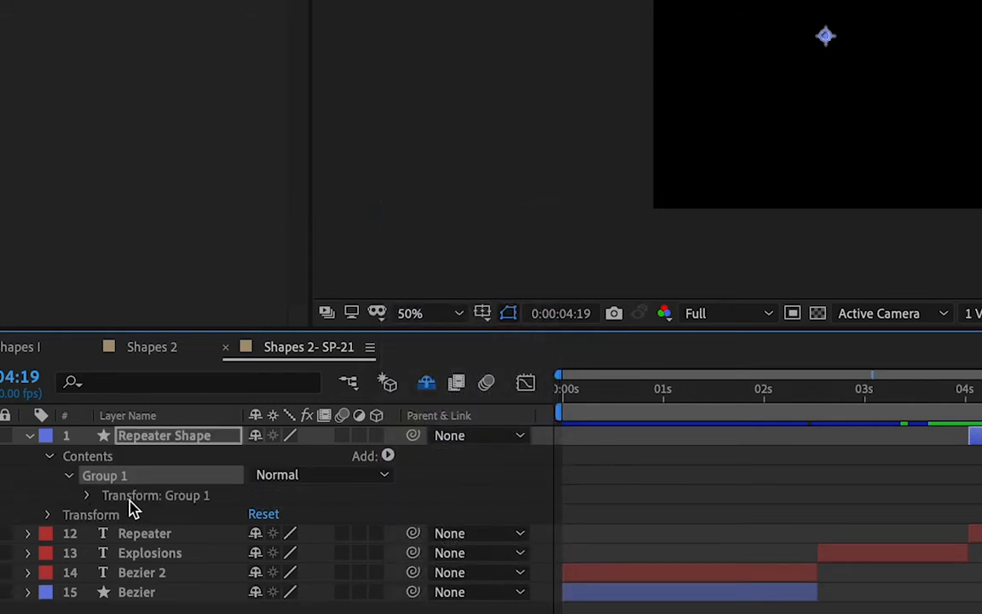
click(87, 497)
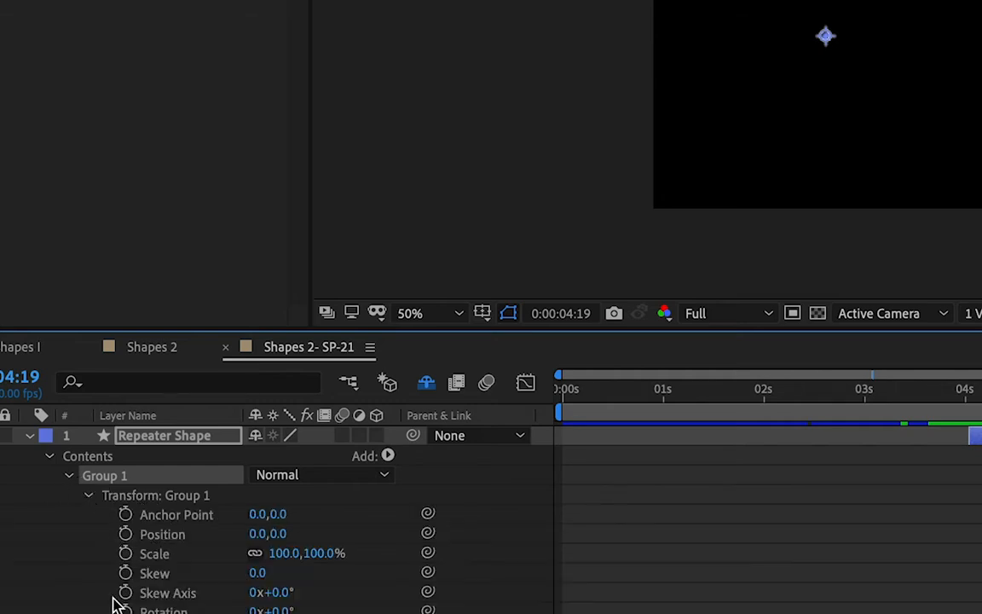
click(67, 479)
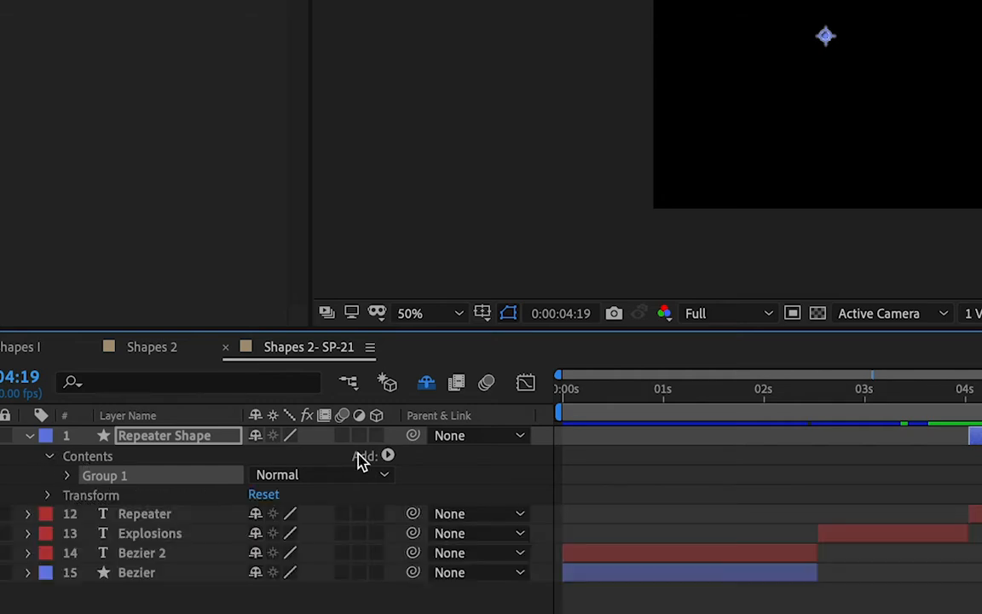
- Add a rectangle path and a fill inside Group 1 of the Repeater Shape layer
click(387, 456)
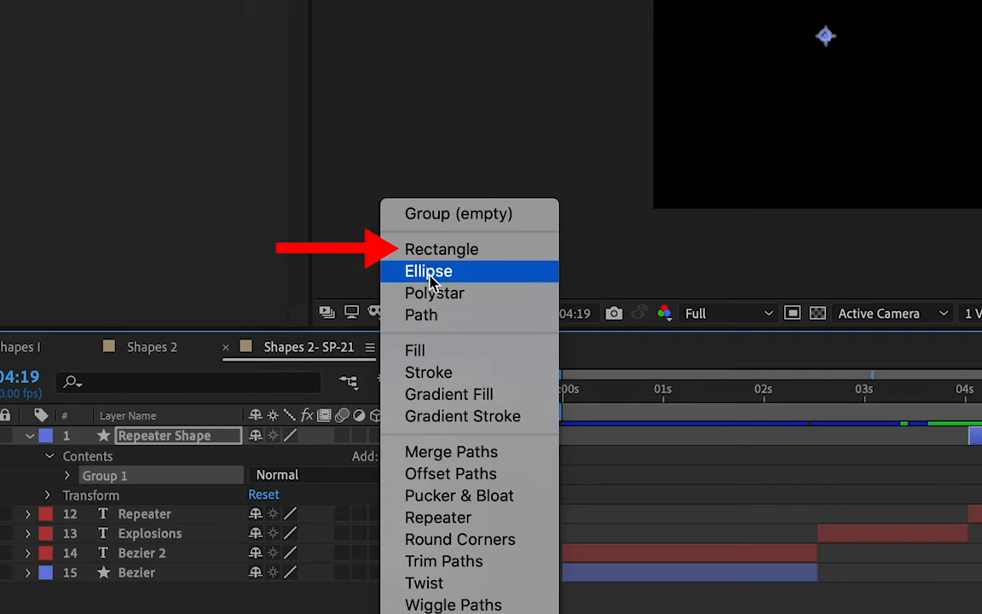
click(417, 250)
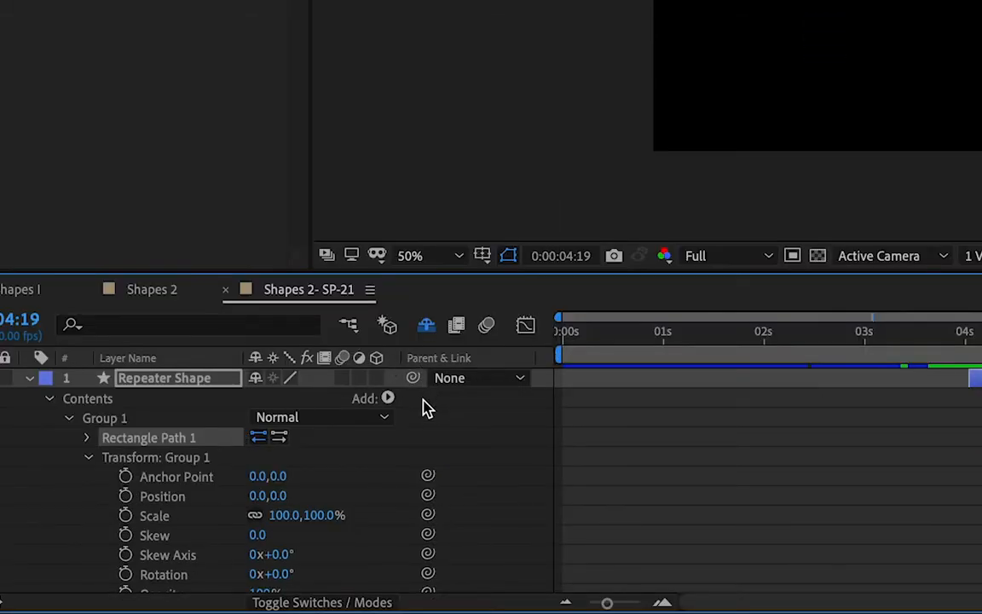
click(387, 398)
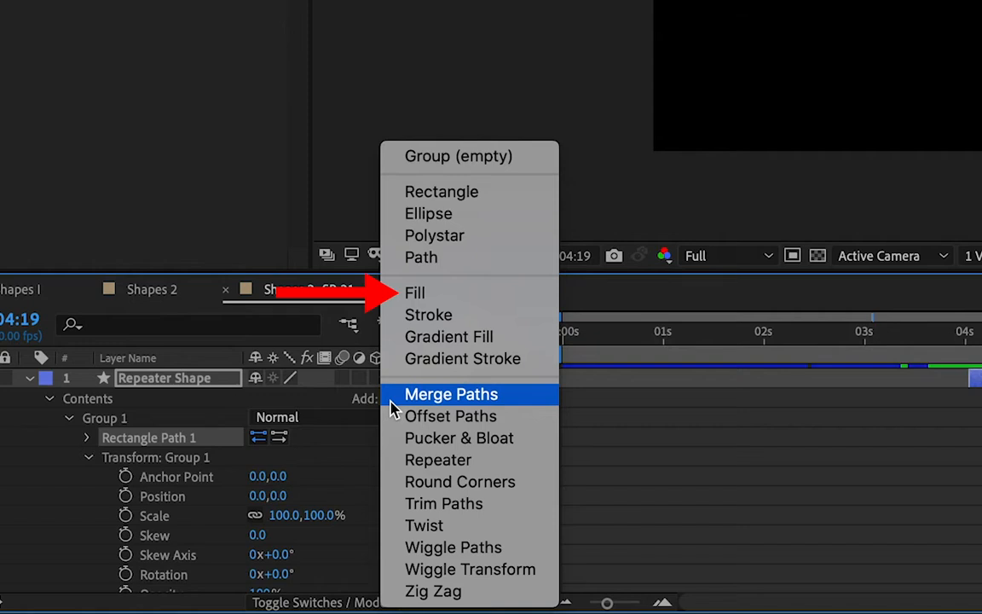
click(414, 294)
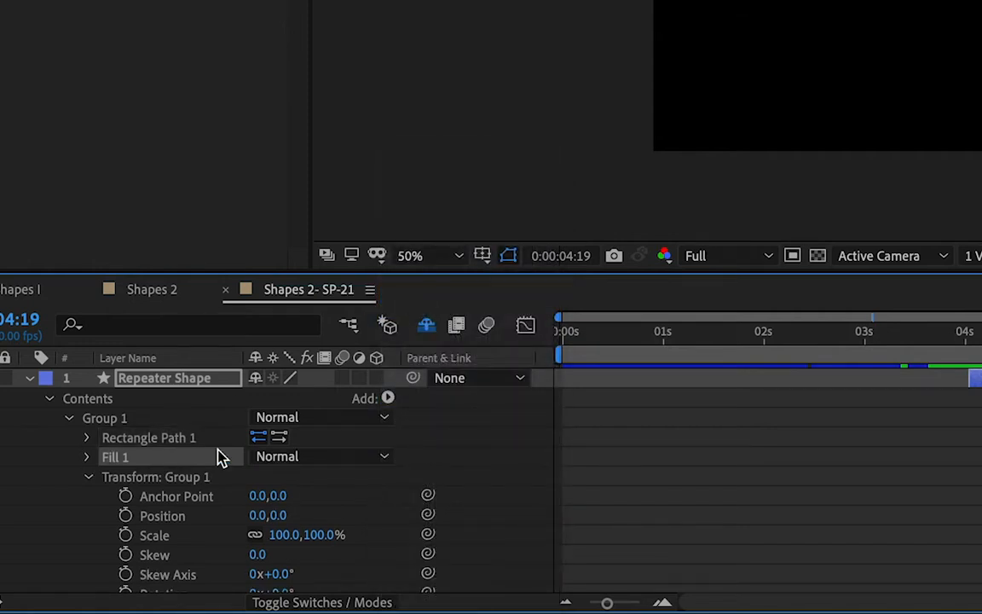
- Change the color of Fill 1 in Group 1 to white, FFFFFF
click(87, 457)
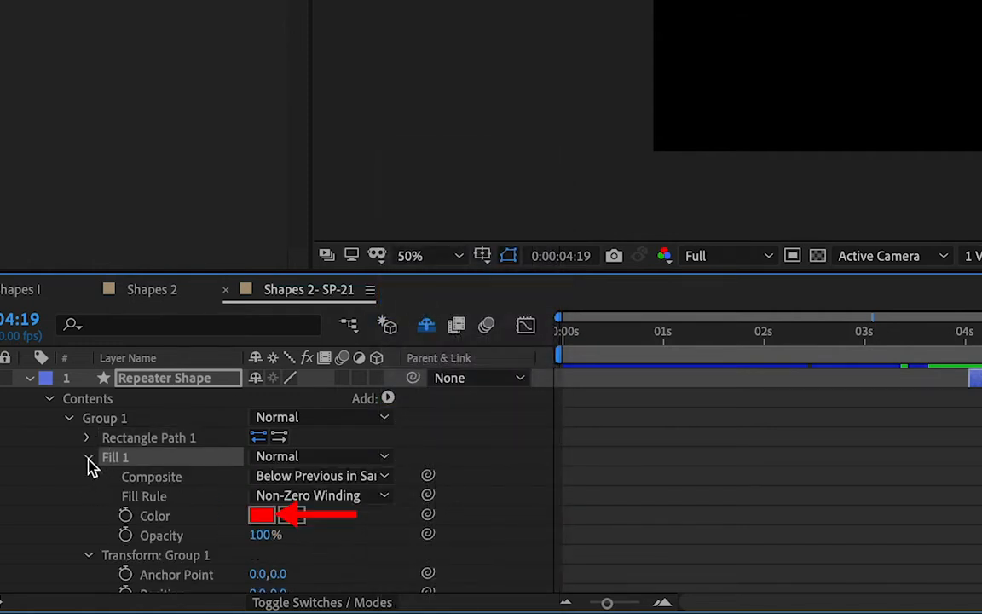
click(260, 515)
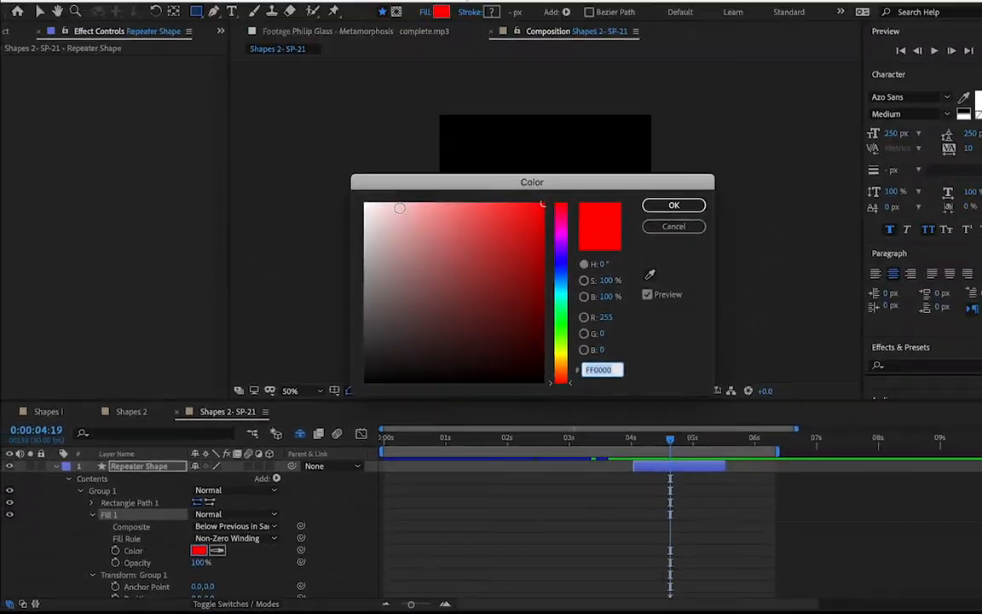
drag(399, 208, 344, 194)
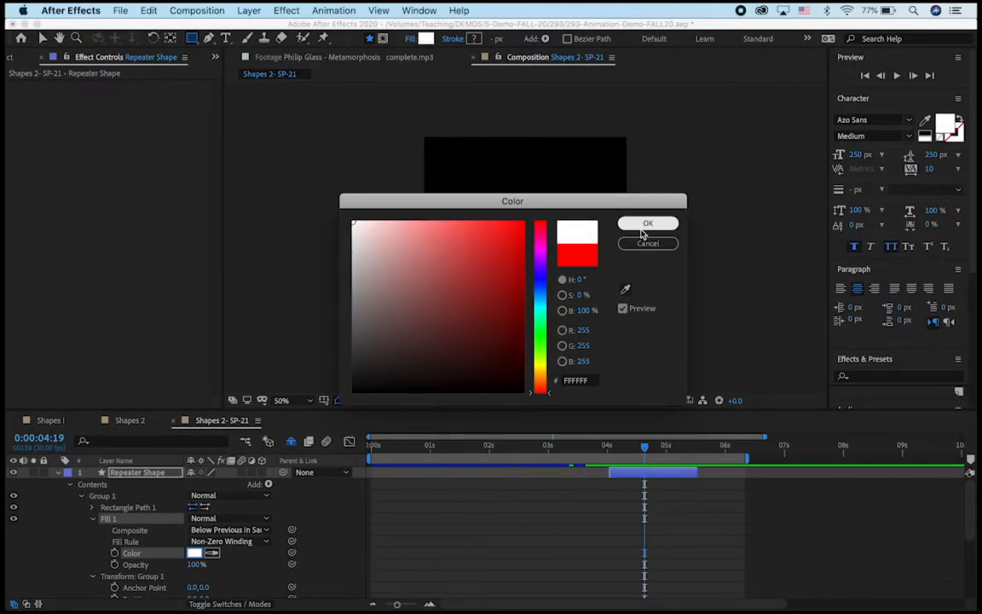
click(643, 226)
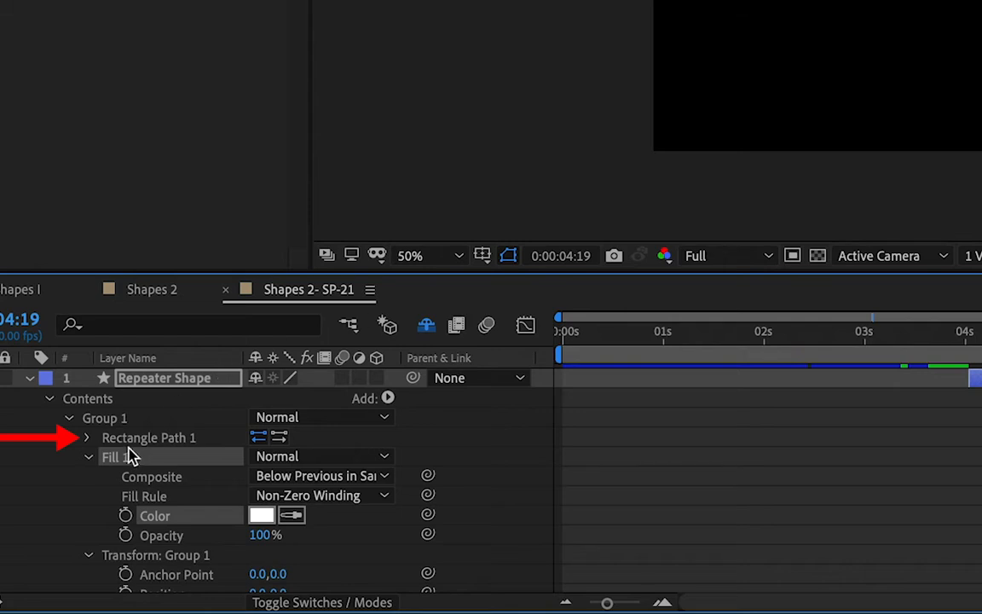
- Unlink the size proportions of Rectangle Path 1, set its width to 25, and deselect the layer
click(86, 437)
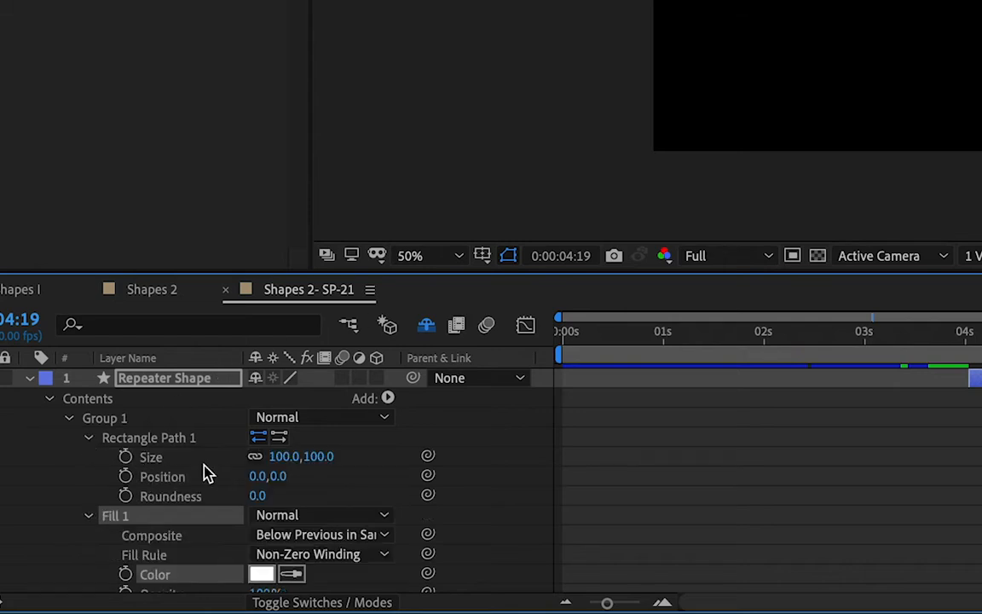
click(260, 458)
click(282, 460)
text(25)
key(Return)
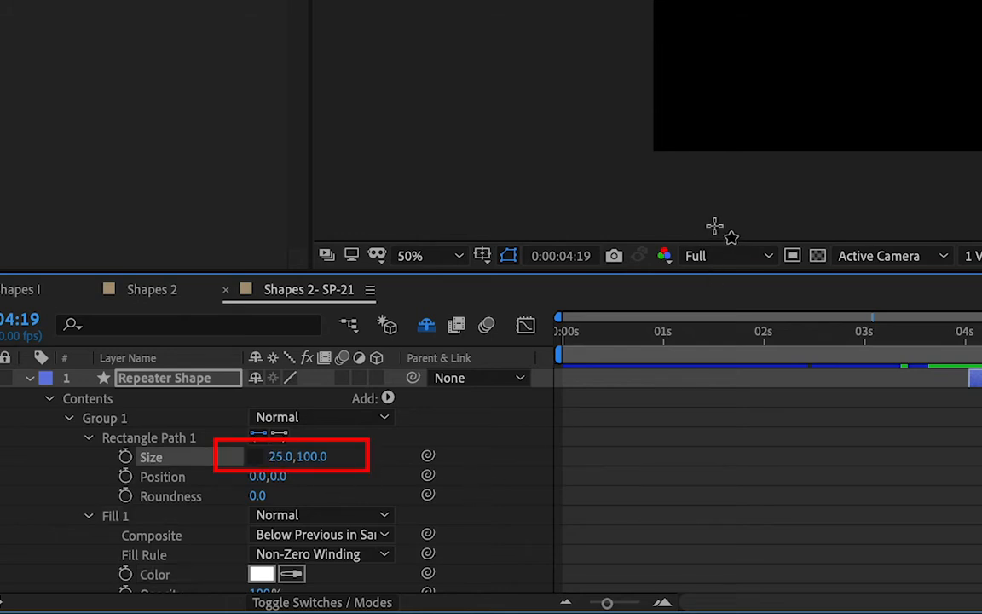
click(693, 211)
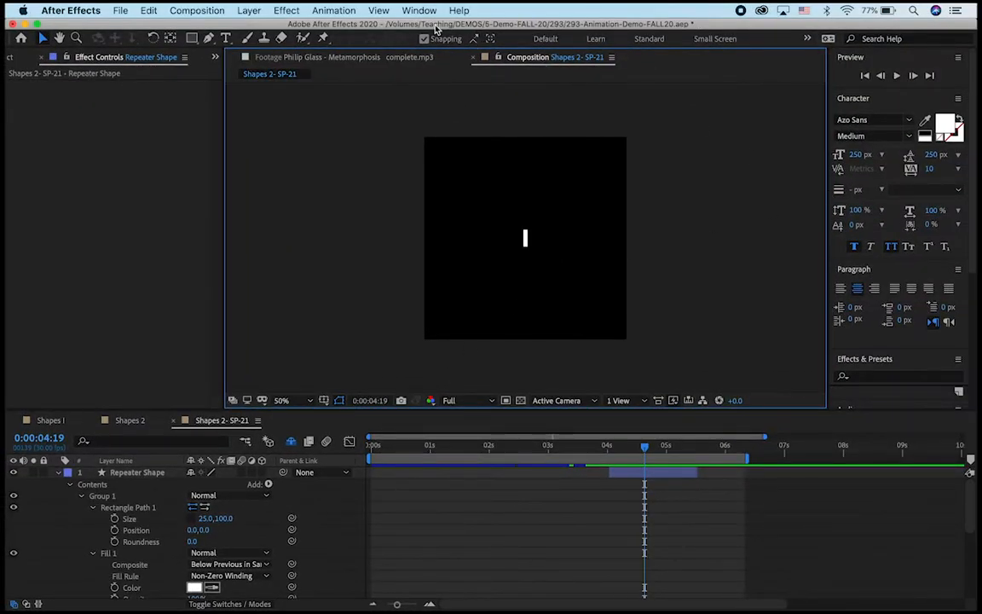
- Bring up the Align panel, center the Repeater Shape layer horizontally and vertically in the composition, and deselect it
click(418, 10)
click(420, 102)
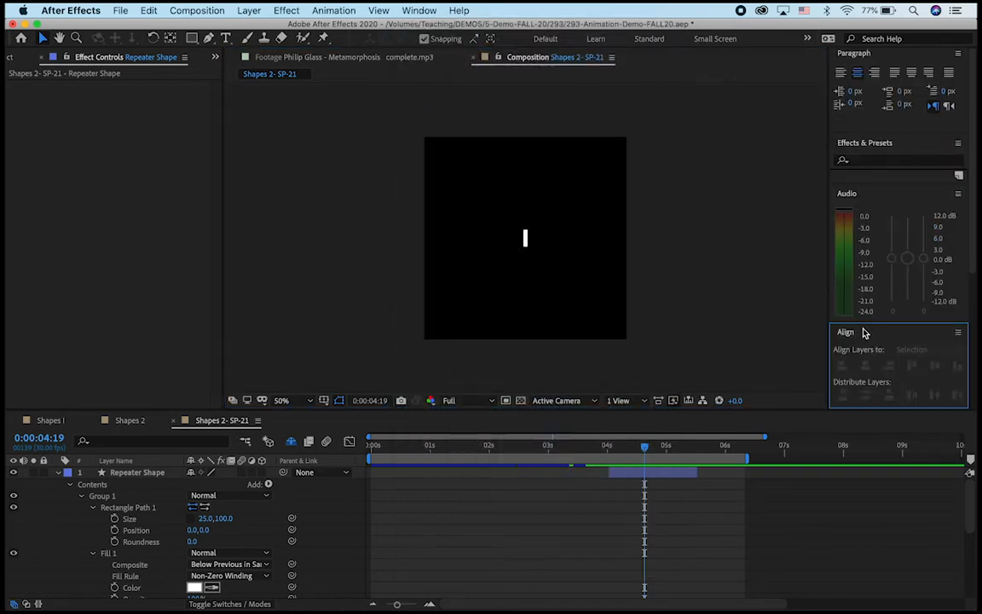
click(139, 474)
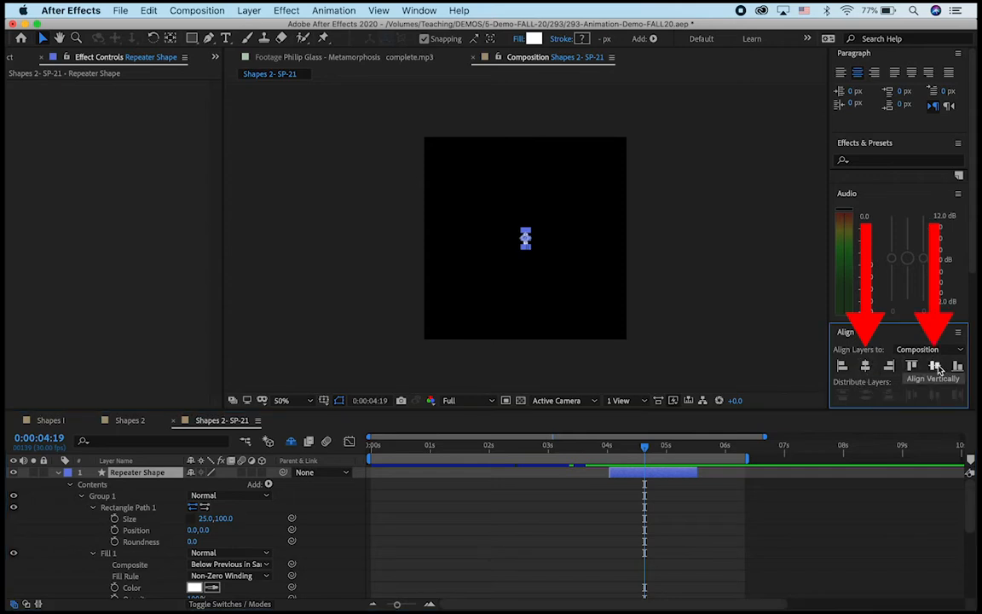
click(420, 534)
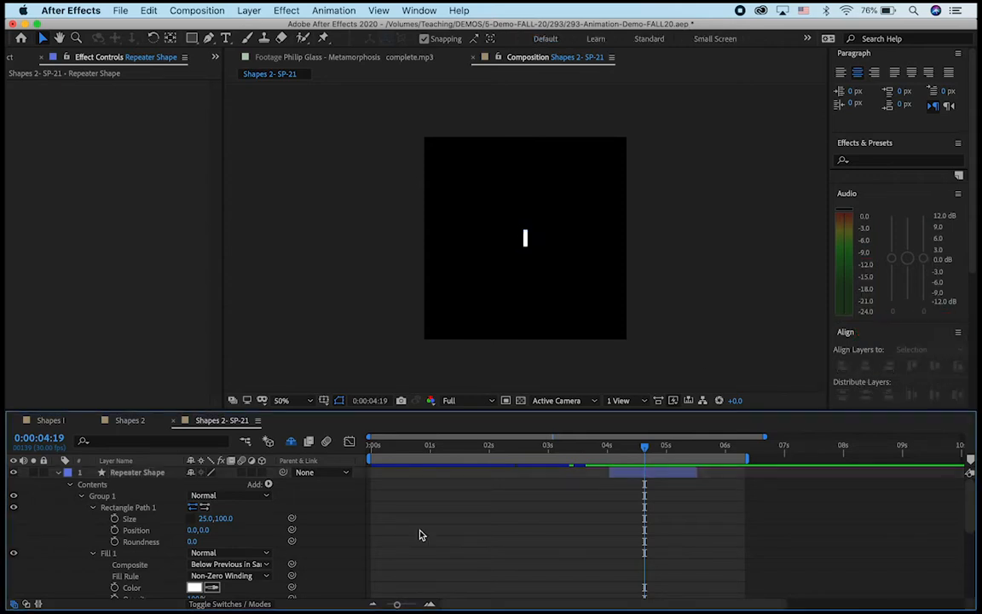
- Add a Repeater to the contents of the Repeater Shape layer and set its copies to 16
click(268, 483)
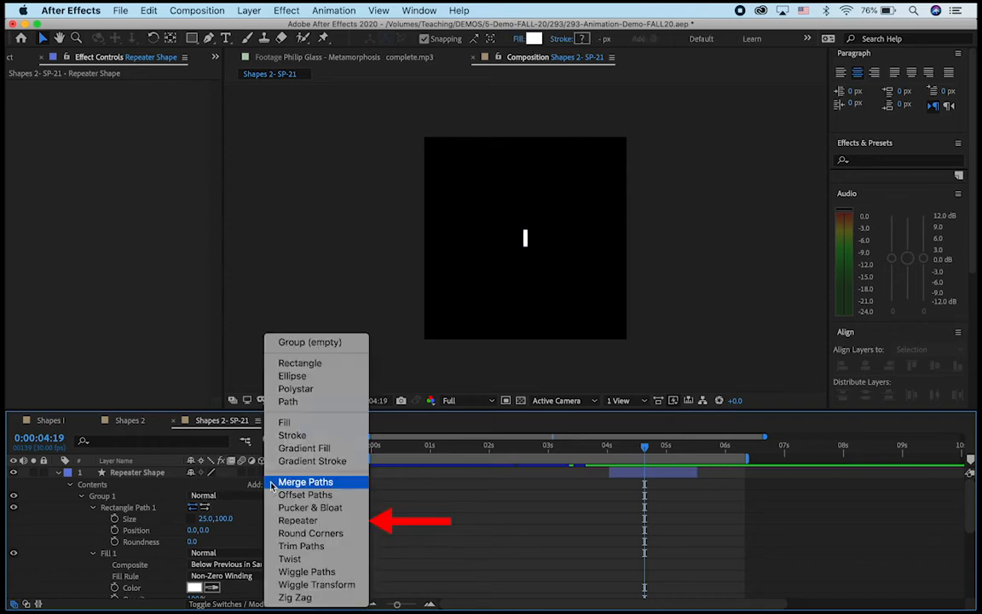
click(306, 520)
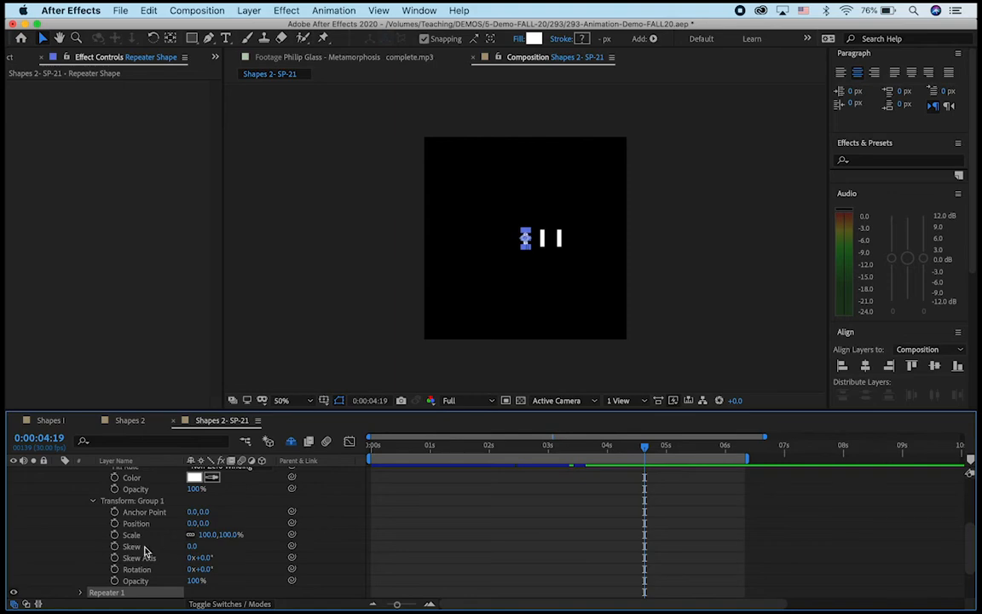
scroll(129, 499, down, 2)
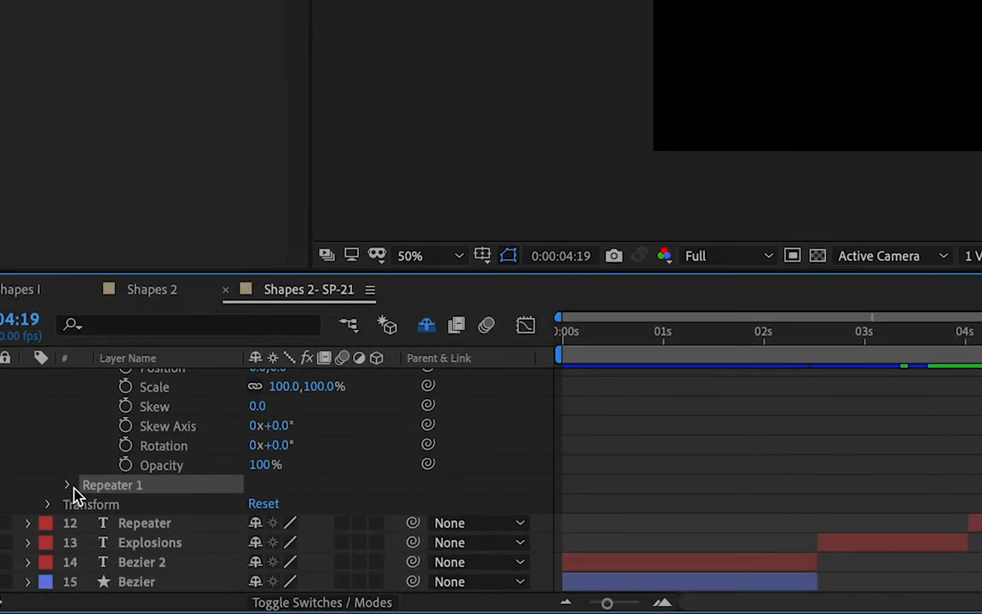
click(67, 484)
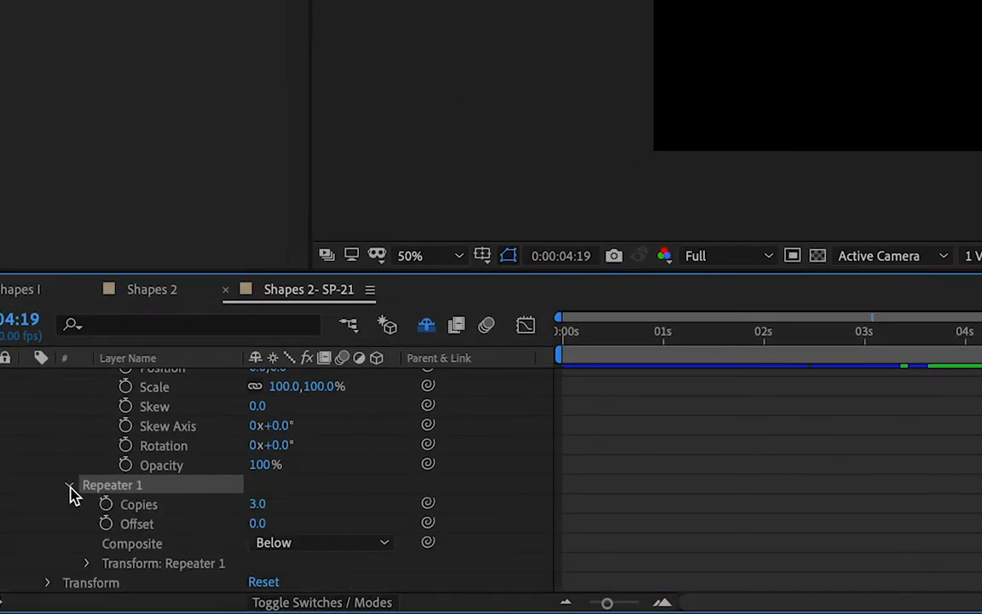
click(259, 504)
text(16)
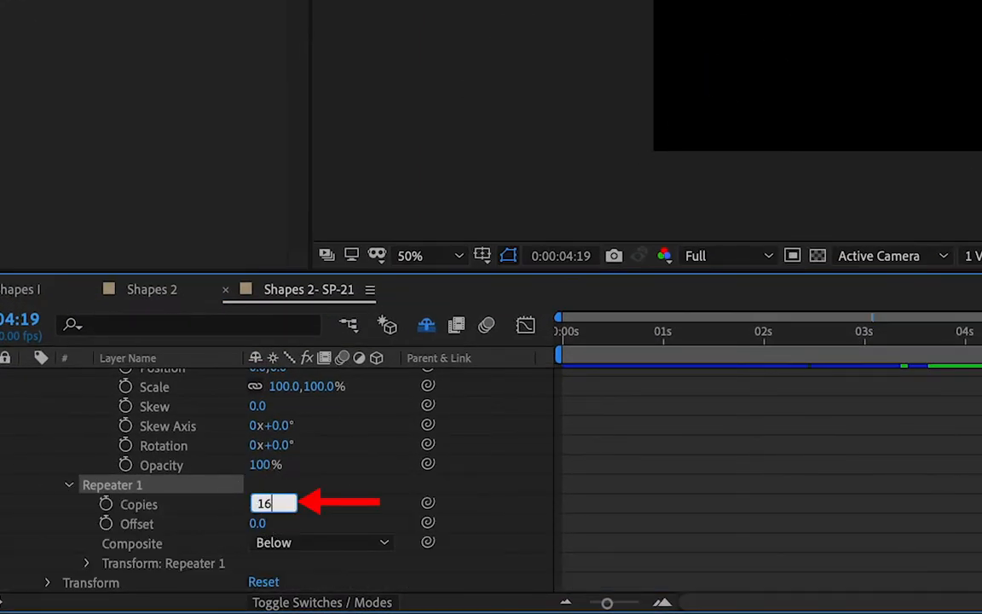
key(Return)
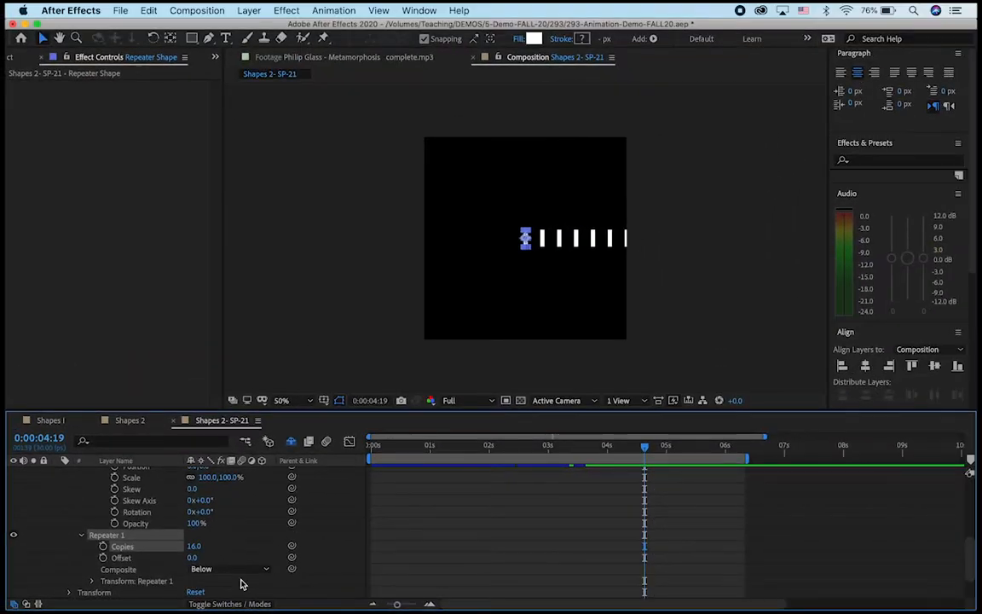
- Set the horizontal position in the transform properties of Repeater 1 to 0
scroll(226, 558, down, 2)
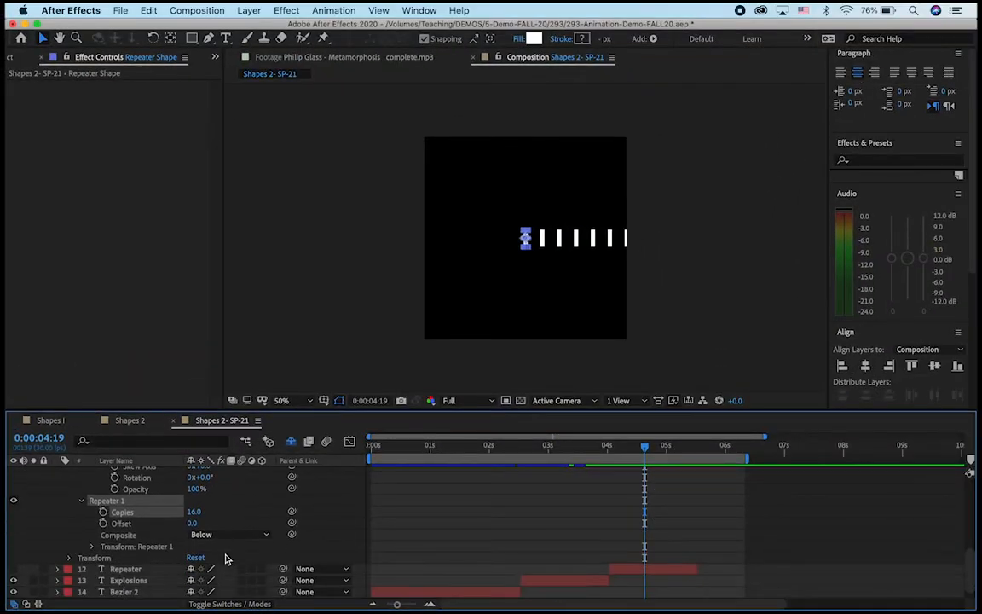
click(92, 546)
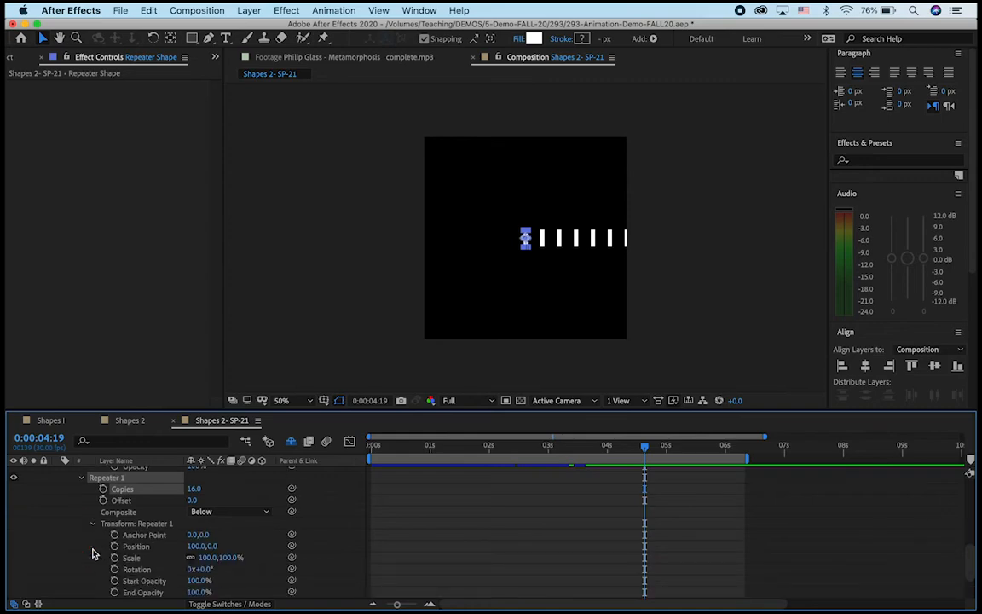
scroll(94, 554, down, 2)
click(193, 500)
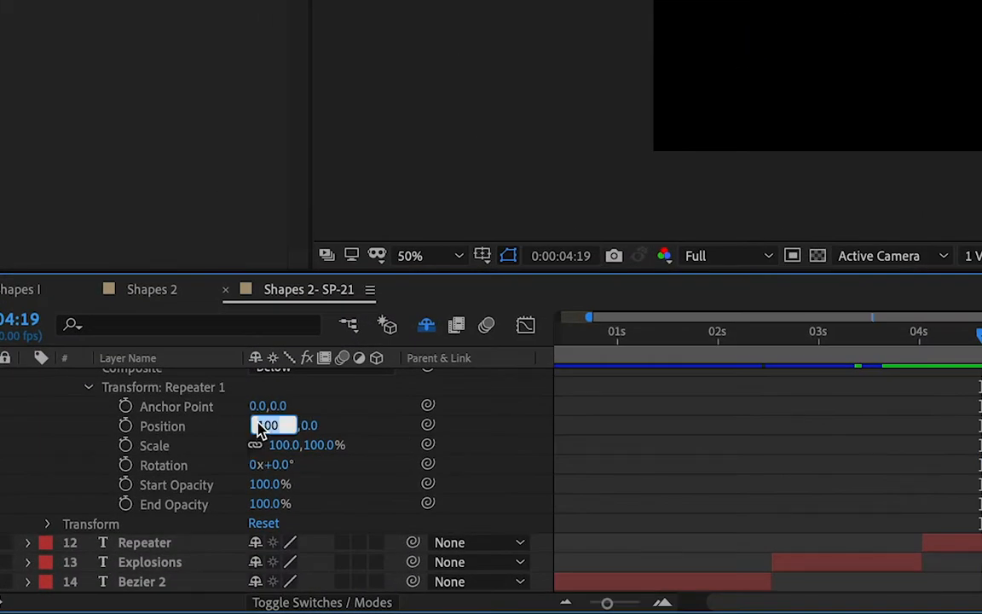
text(0)
key(Return)
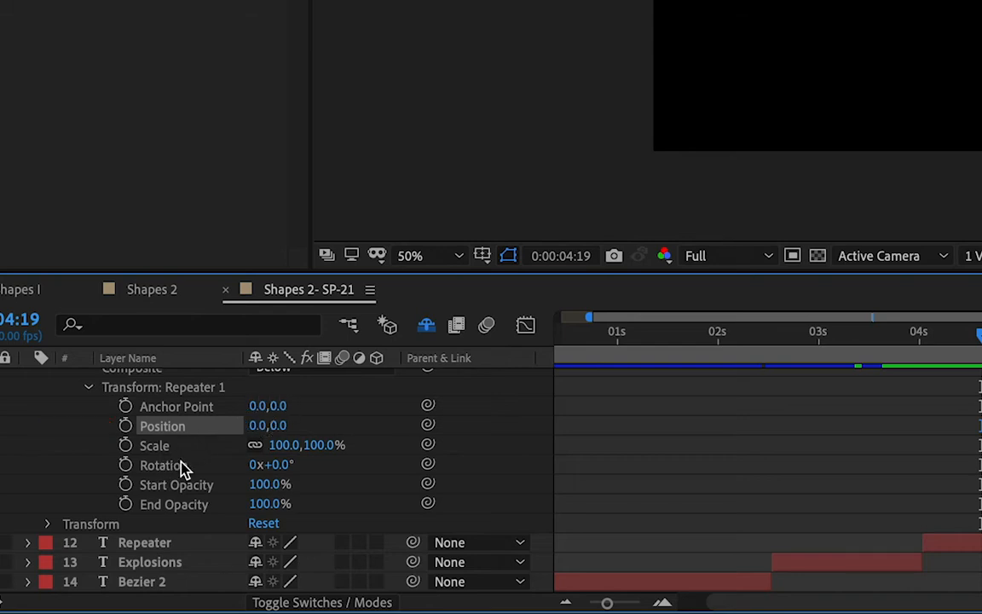
- Set the rotation in the transform properties of Repeater 1 to 360/16 degrees
click(278, 465)
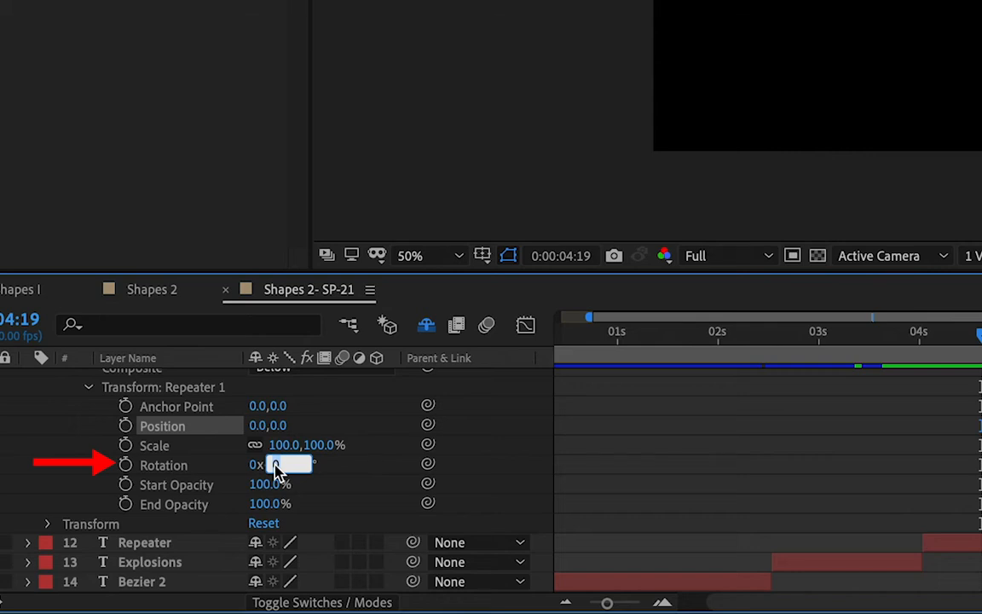
text(360/)
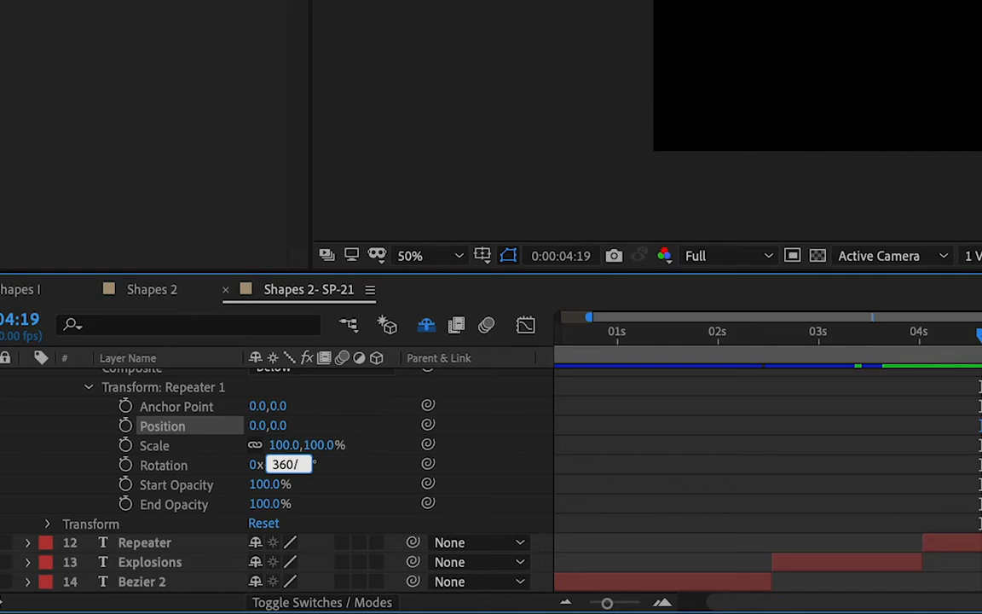
text(16)
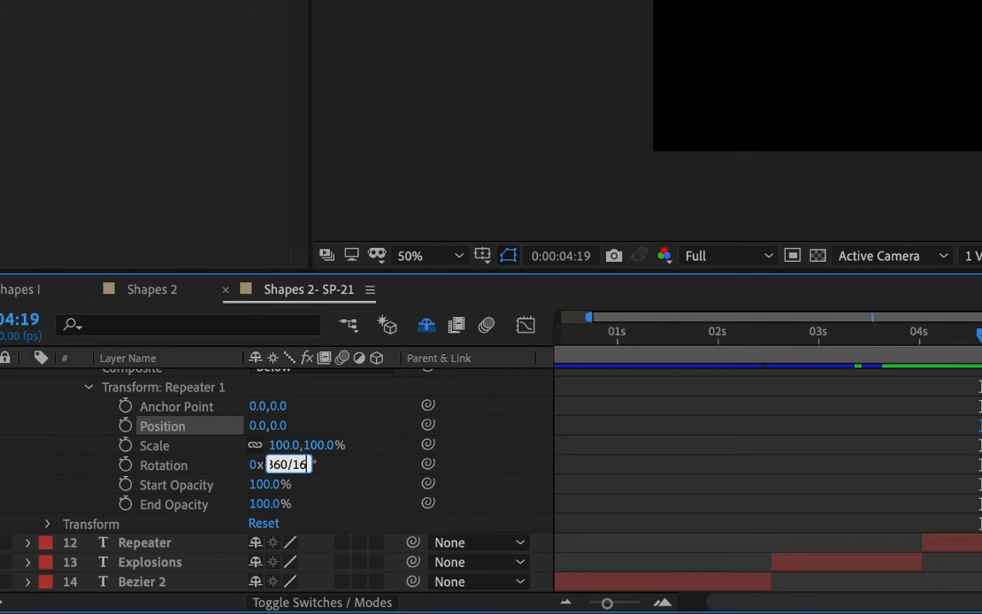
key(Return)
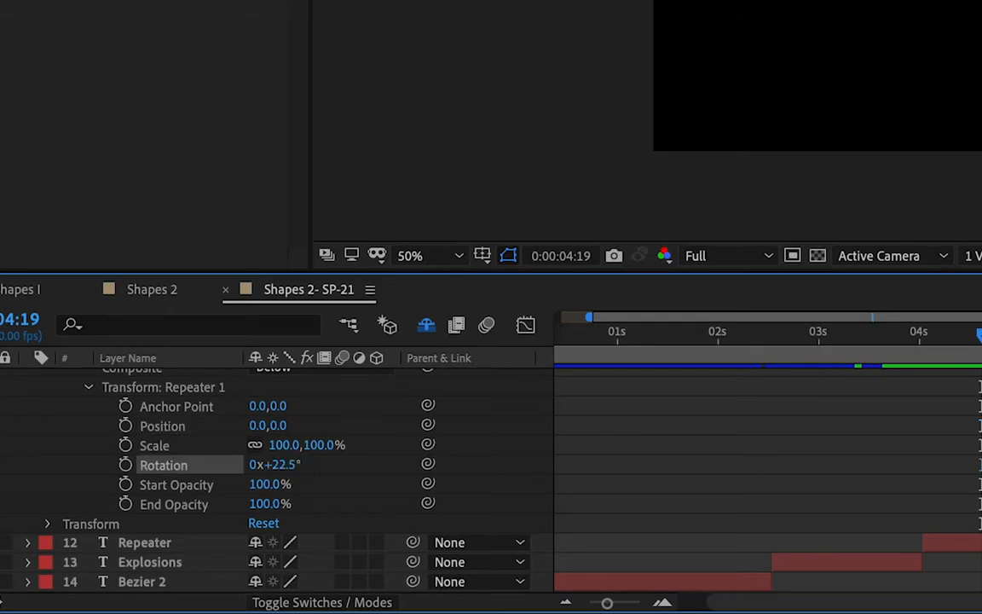
- Collapse Group 1 and Repeater 1, move Repeater 1 into Group 1, and expand the group again
scroll(287, 437, up, 8)
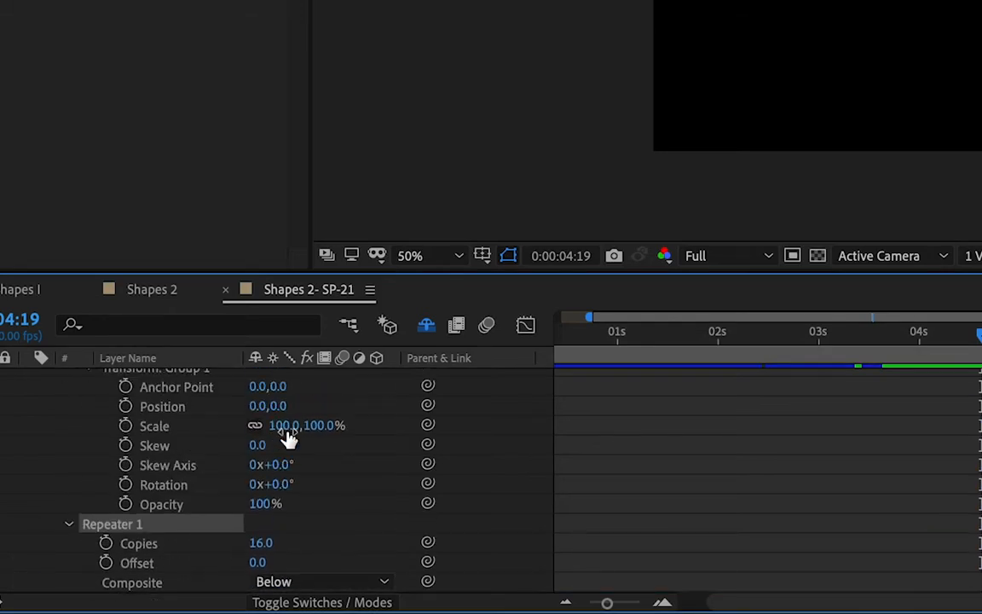
scroll(287, 436, up, 4)
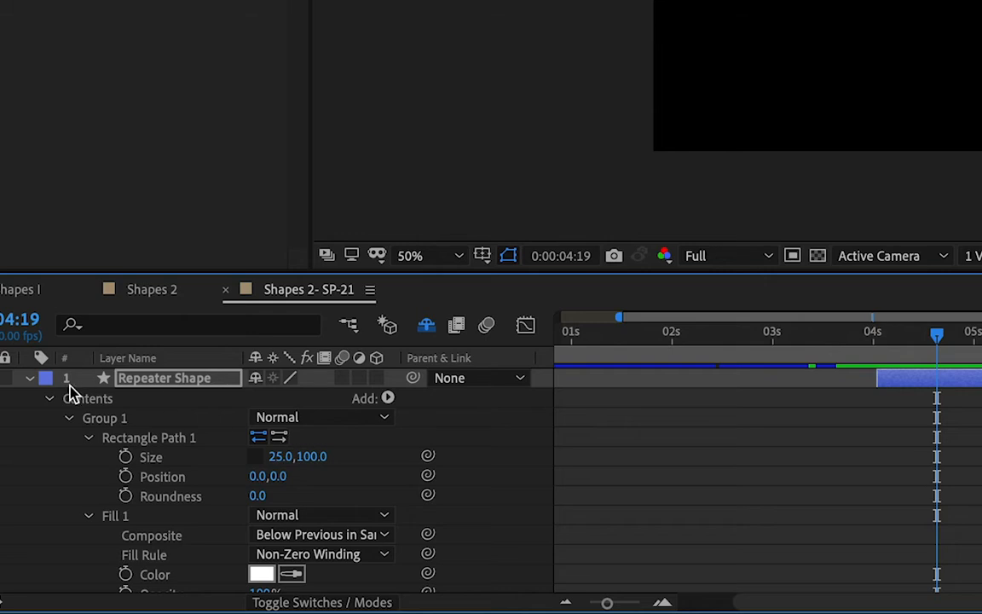
click(68, 419)
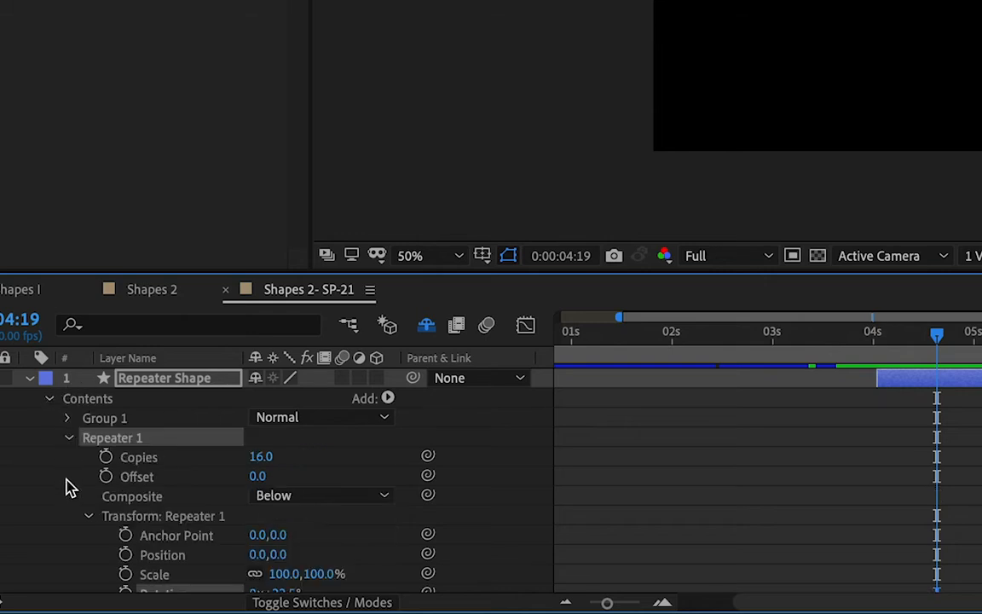
click(67, 437)
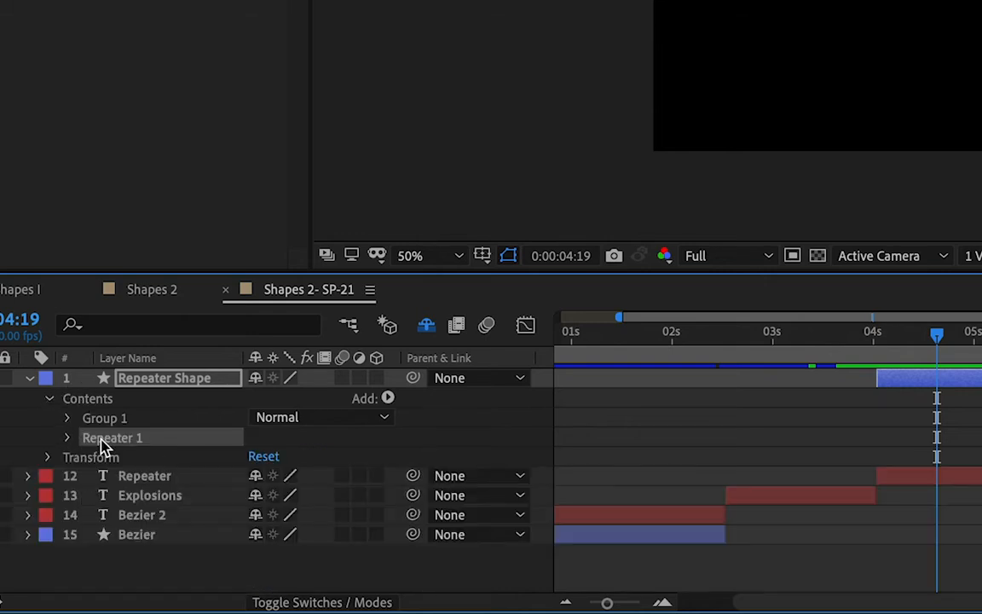
drag(100, 439, 108, 418)
click(68, 417)
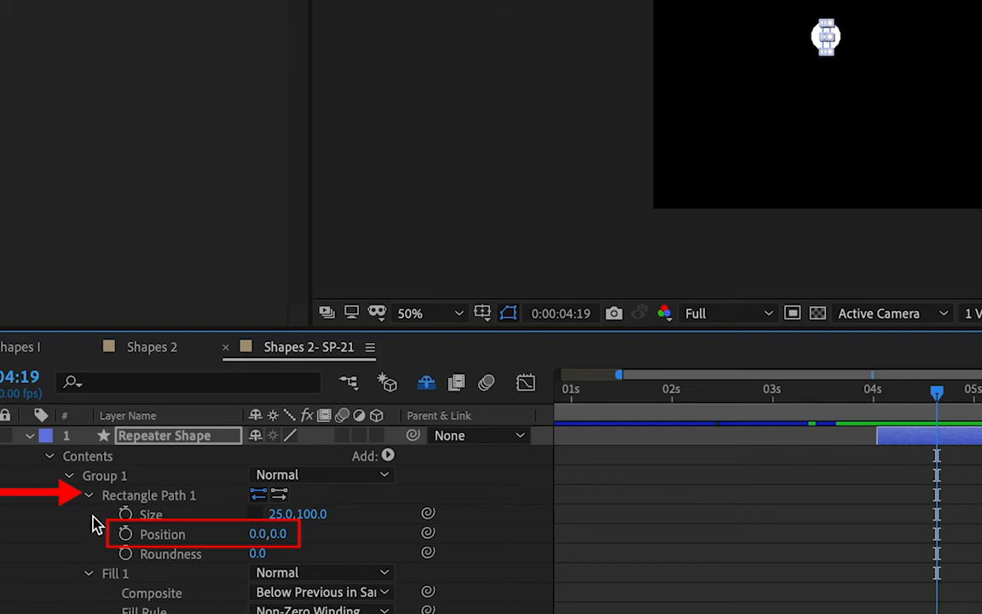
- Keyframe the Position of Rectangle Path 1 at 0, 0 at the start of the Repeater Shape layer, 0:00:04:01
click(888, 440)
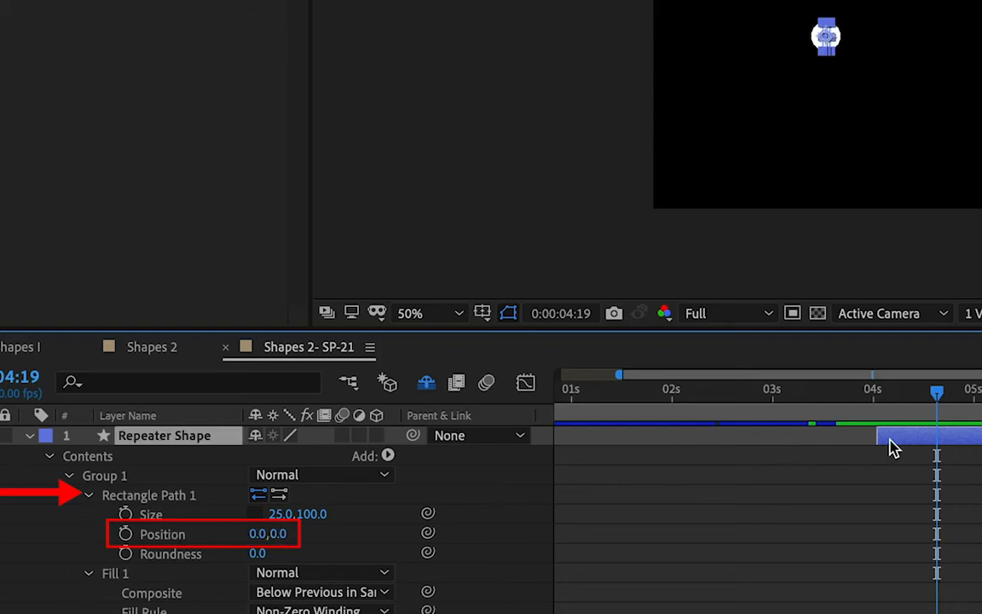
key(i)
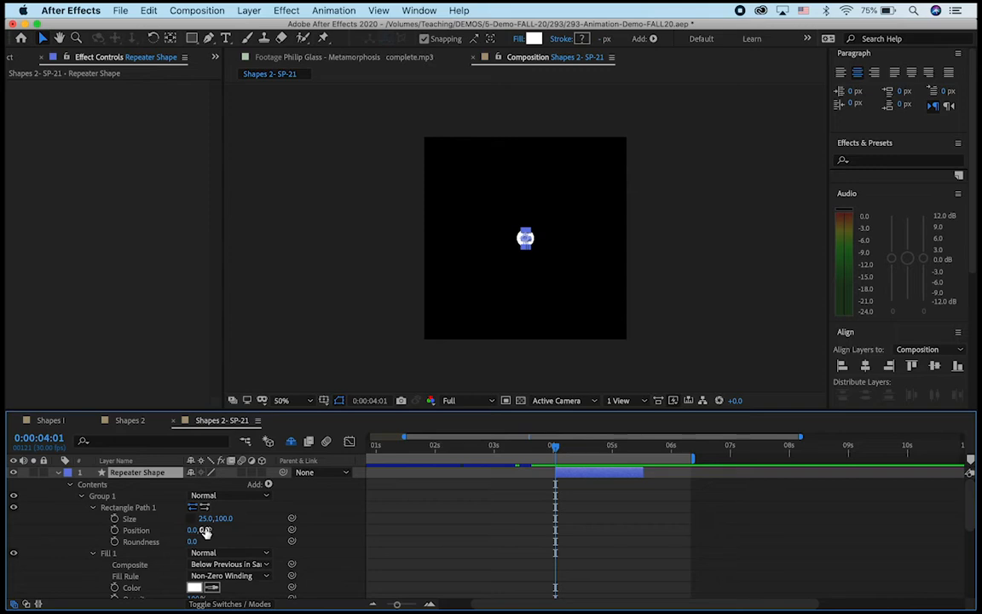
click(114, 530)
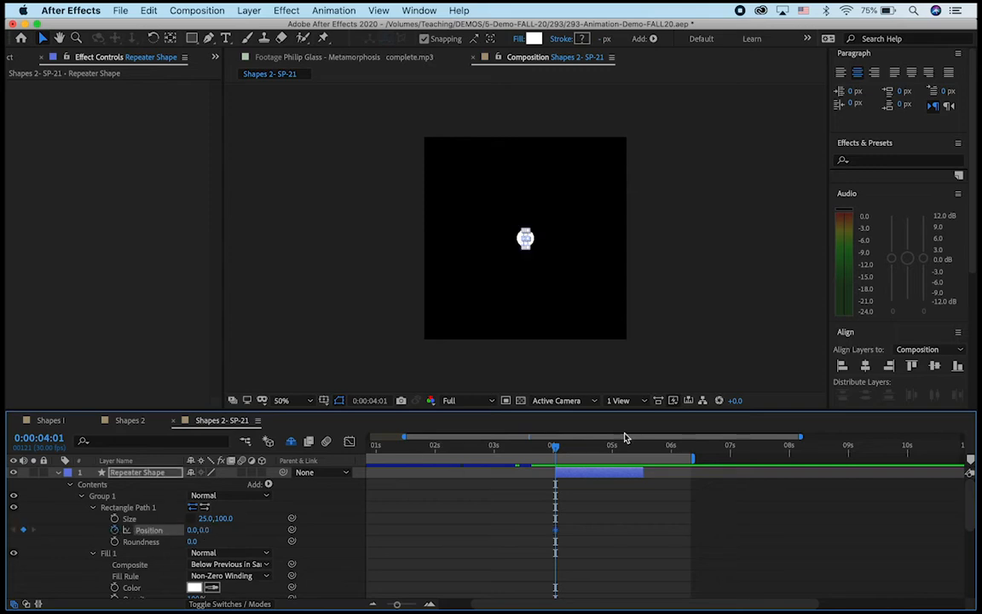
- Add a Position keyframe for Rectangle Path 1 at 0:00:05:01 with the vertical value at 469
key(shift+Page_Down)
key(shift+Page_Down)
key(shift+Page_Down)
click(23, 530)
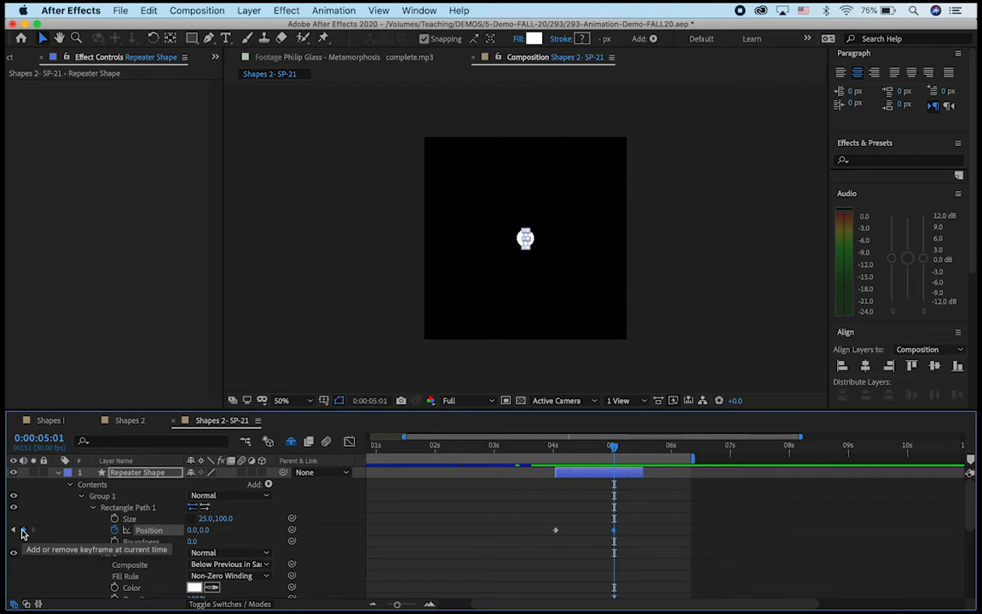
mouse_move(203, 530)
mouse_down()
mouse_move(553, 542)
mouse_move(208, 537)
mouse_move(494, 538)
mouse_up()
- Animate the Size of Rectangle Path 1 from 25, 100 at 0:00:04:01 to 0, 100 at 0:00:05:01
click(114, 518)
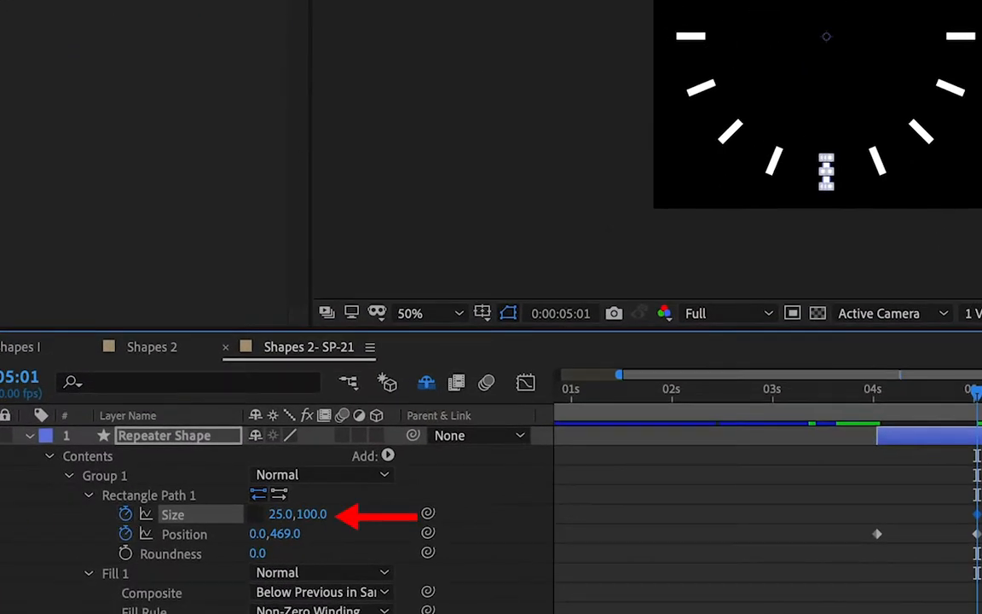
key(j)
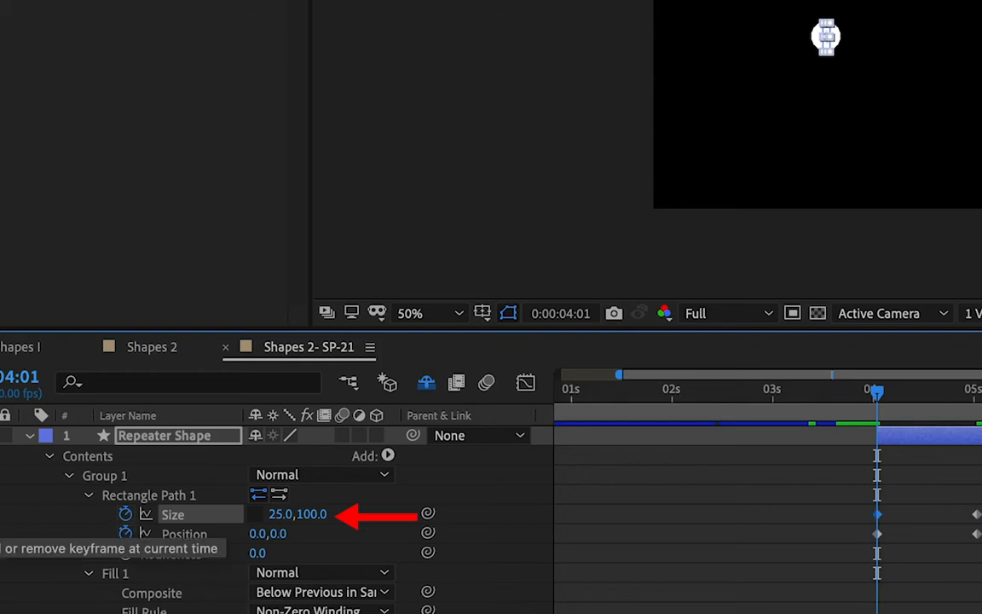
click(1, 533)
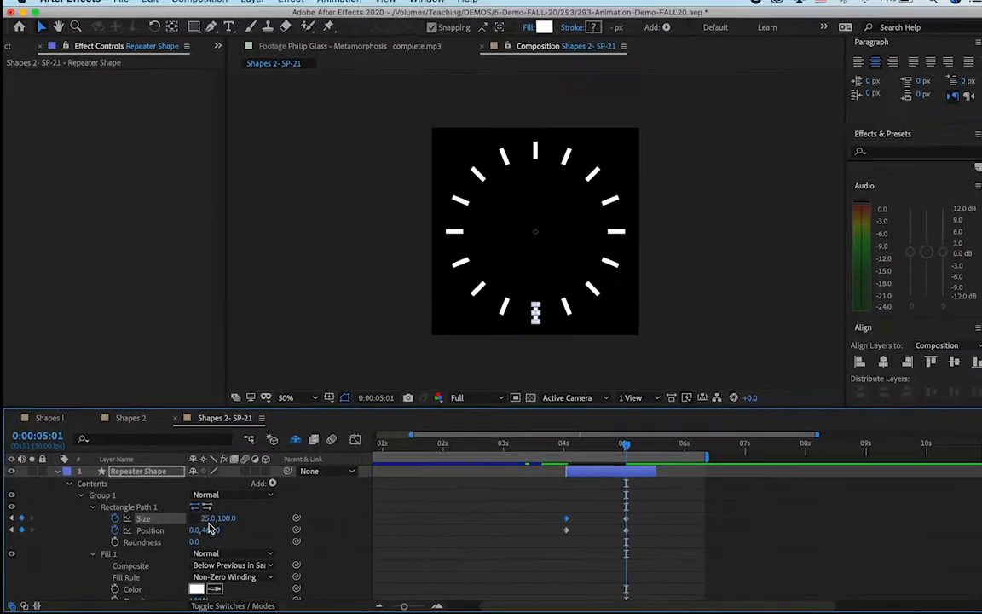
click(206, 519)
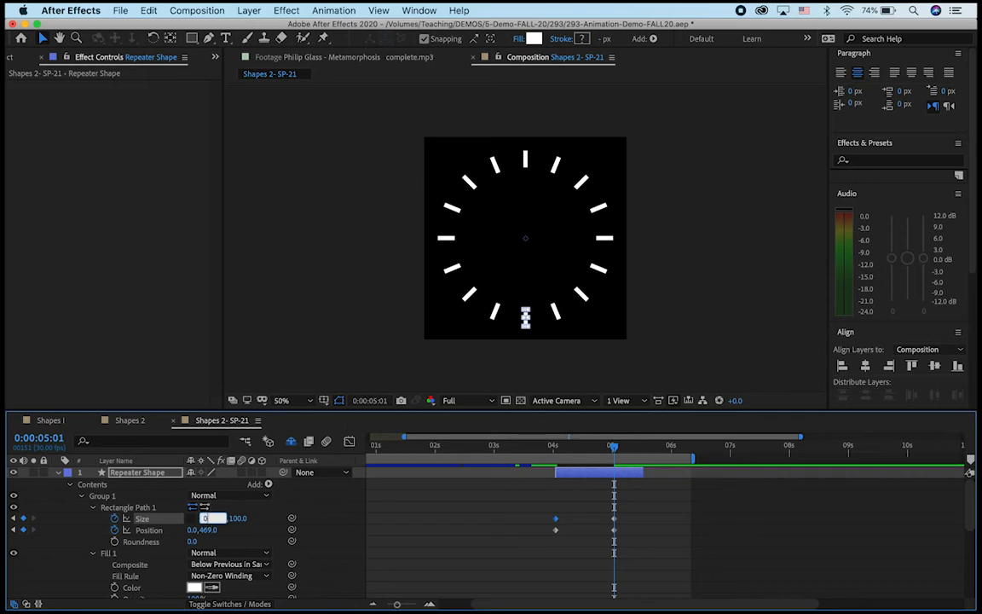
text(0)
key(Return)
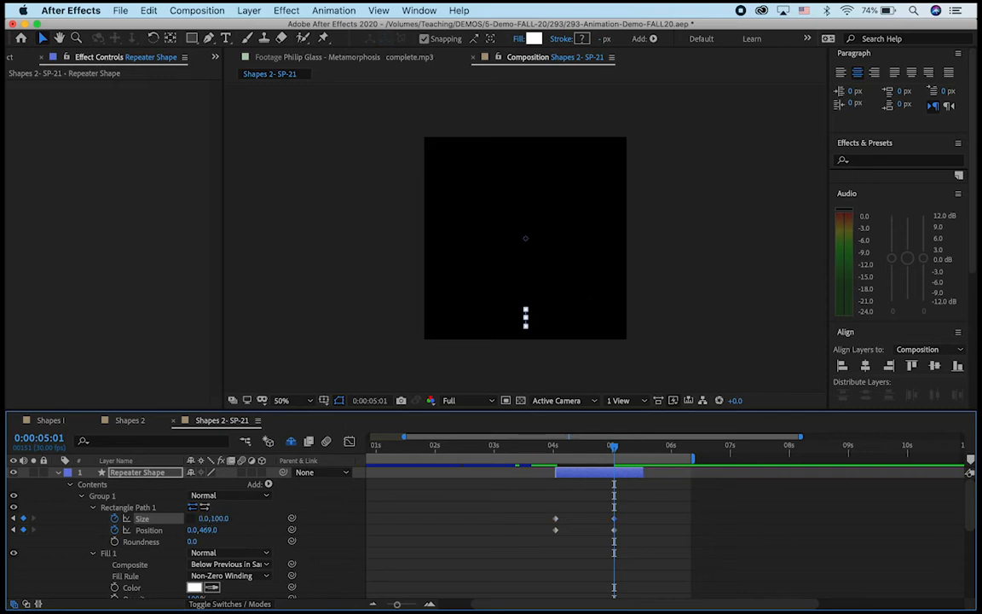
- Scrub through the repeater animation and set the scale in the transform properties of Group 1 to 150%
drag(554, 447, 618, 451)
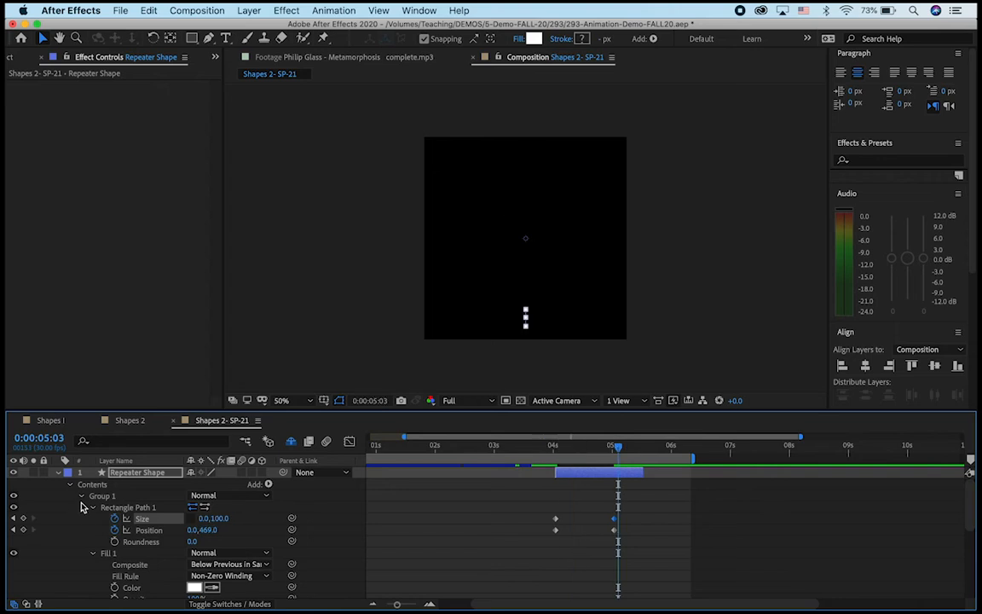
scroll(83, 511, down, 1)
scroll(83, 510, down, 5)
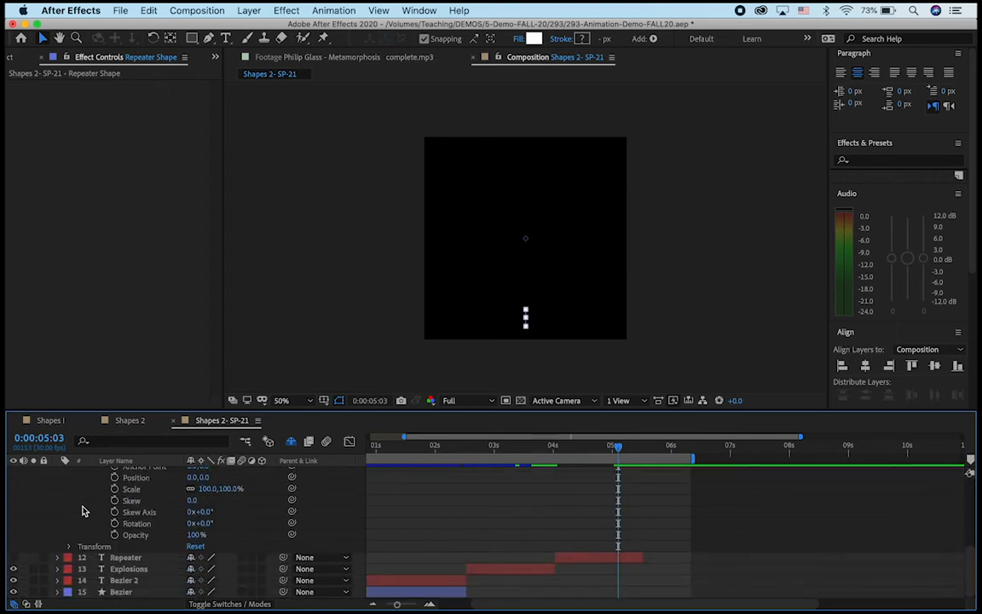
scroll(83, 510, up, 3)
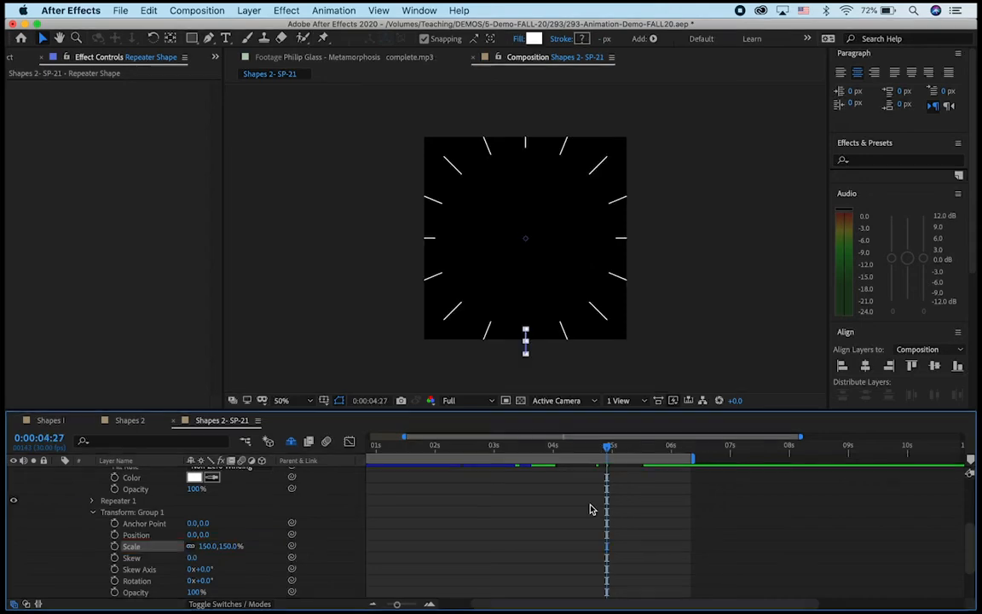
scroll(585, 508, up, 5)
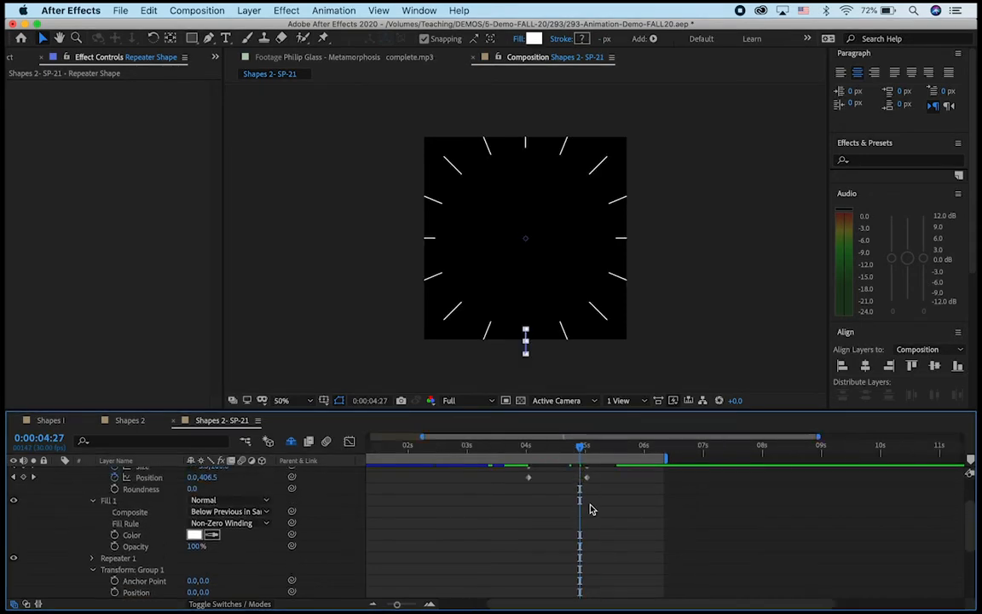
- Keyframe the Scale in the transform properties of Group 1 at 0% at 0:00:04:01
click(12, 511)
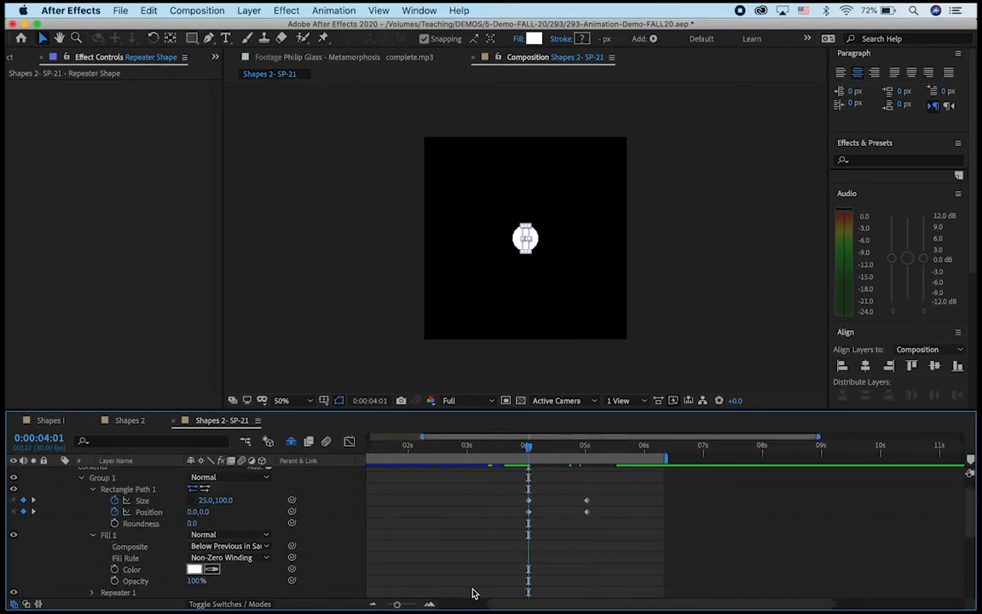
scroll(484, 566, down, 8)
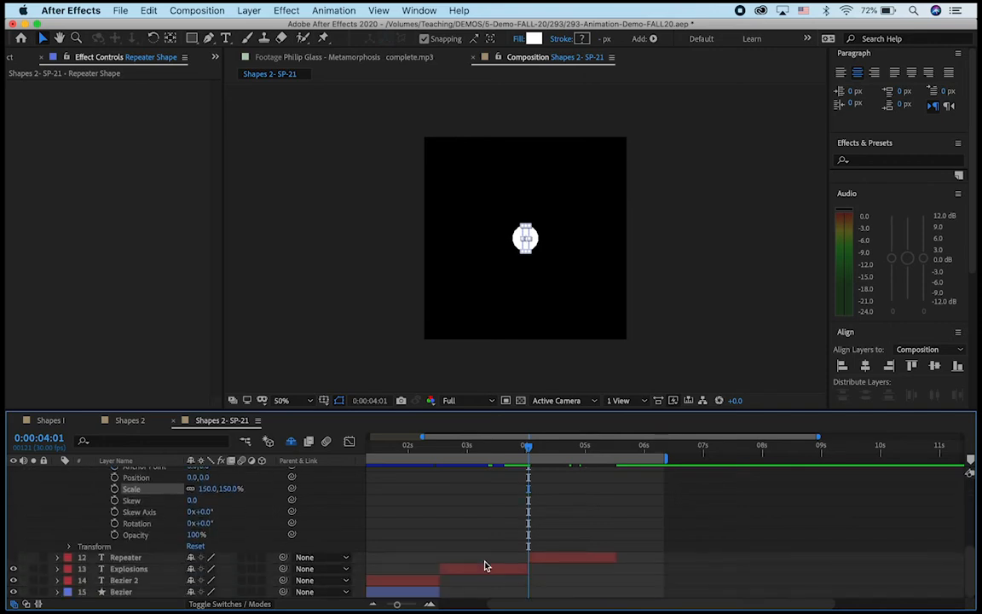
click(114, 489)
click(206, 489)
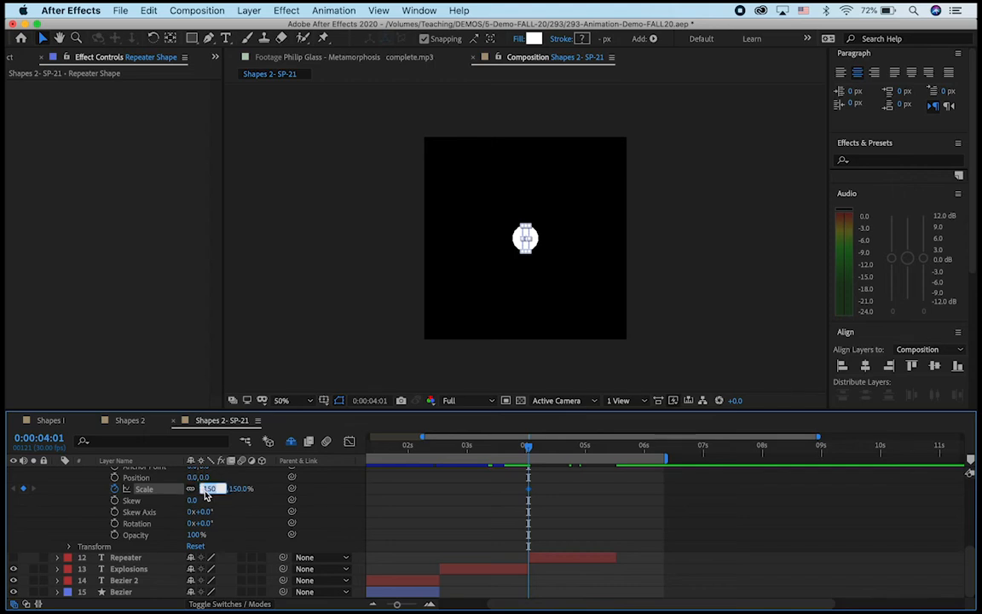
text(0)
key(Return)
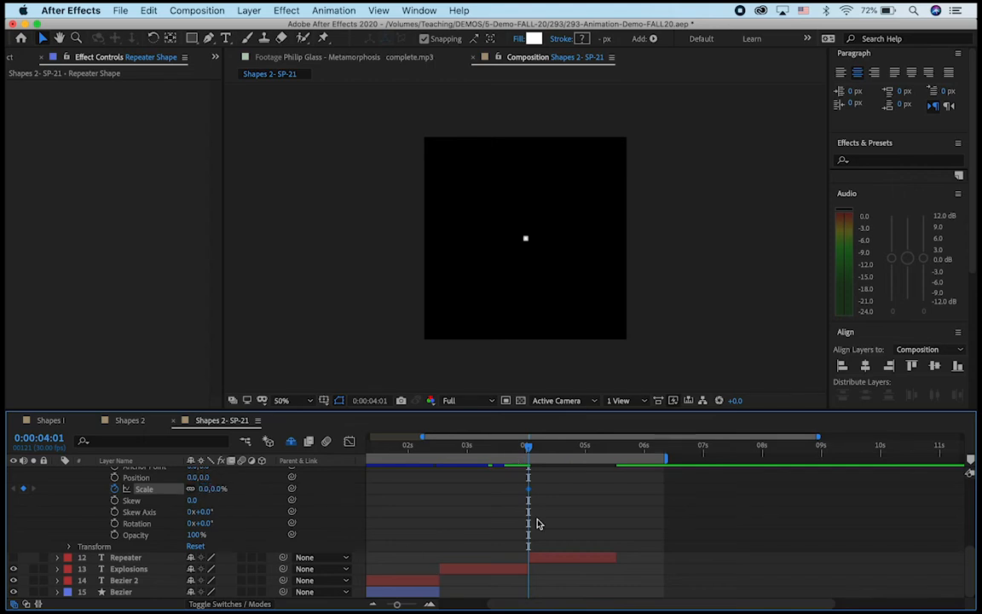
- Add a Group 1 Scale keyframe of 200% at 0:00:05:01
scroll(537, 522, up, 6)
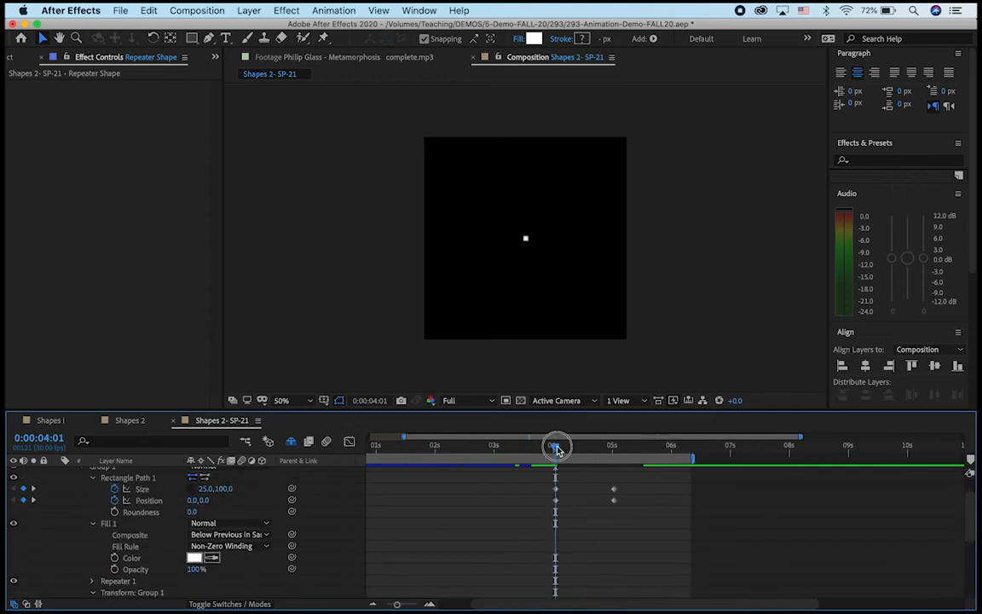
drag(554, 445, 614, 444)
scroll(580, 545, down, 8)
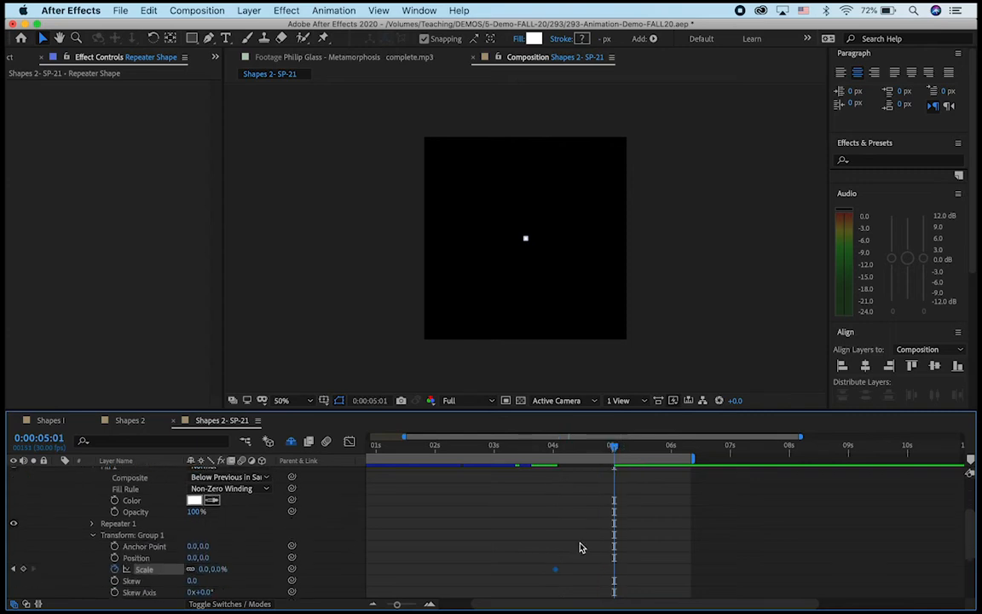
scroll(580, 546, up, 2)
scroll(580, 546, right, 2)
click(202, 501)
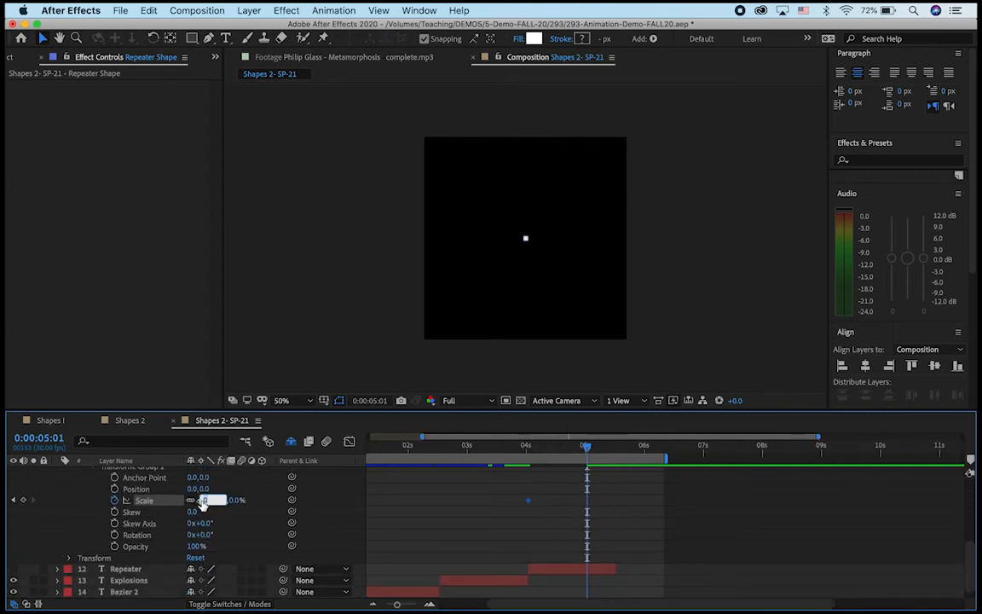
key(Return)
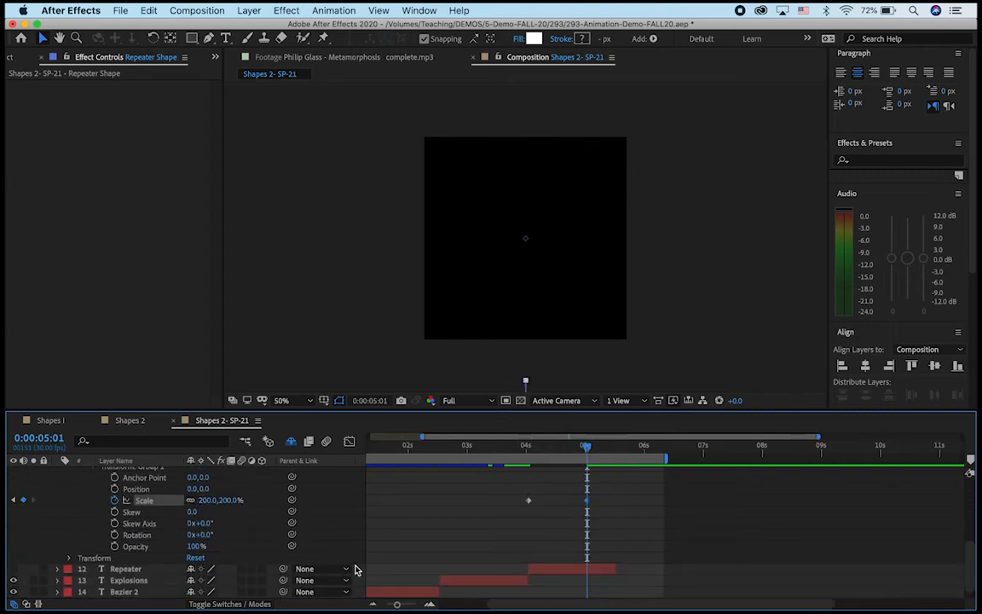
- Show only the keyframed properties of the Repeater Shape layer, end the work area at about 0:00:05:20 and preview the animation
key(minus)
scroll(501, 509, up, 5)
scroll(501, 510, up, 3)
click(137, 471)
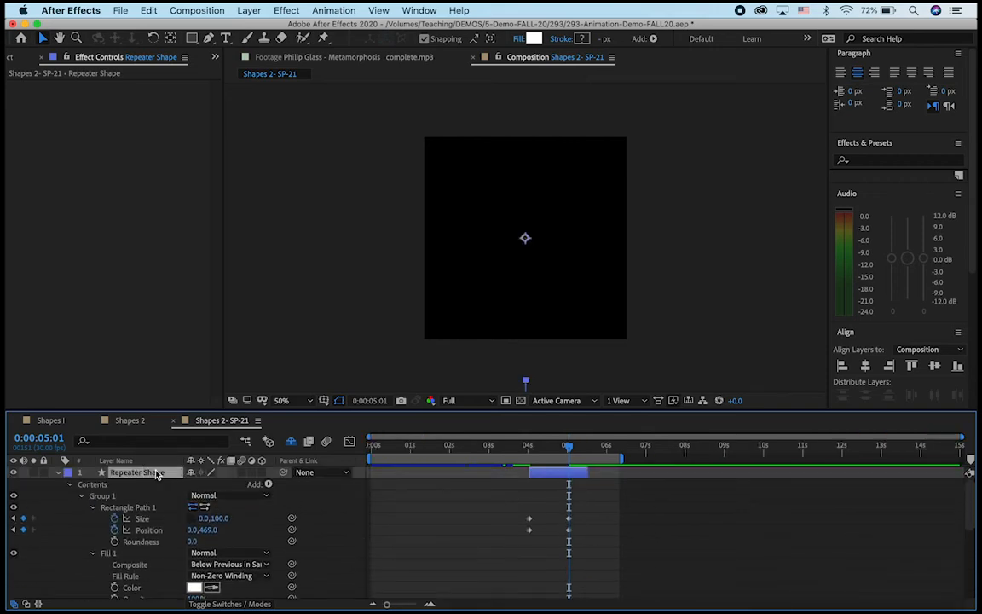
key(u)
click(594, 450)
key(space)
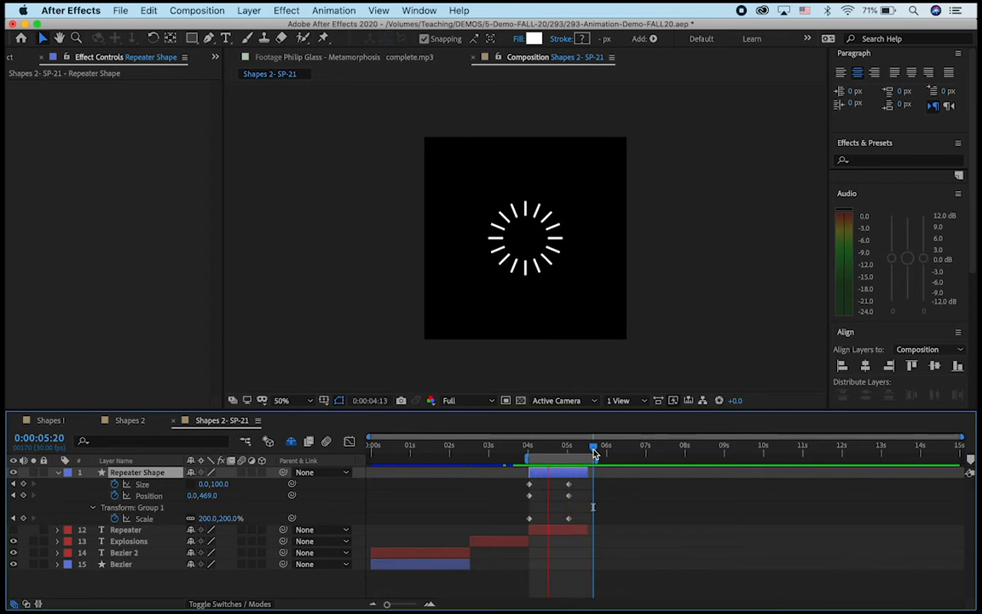
key(space)
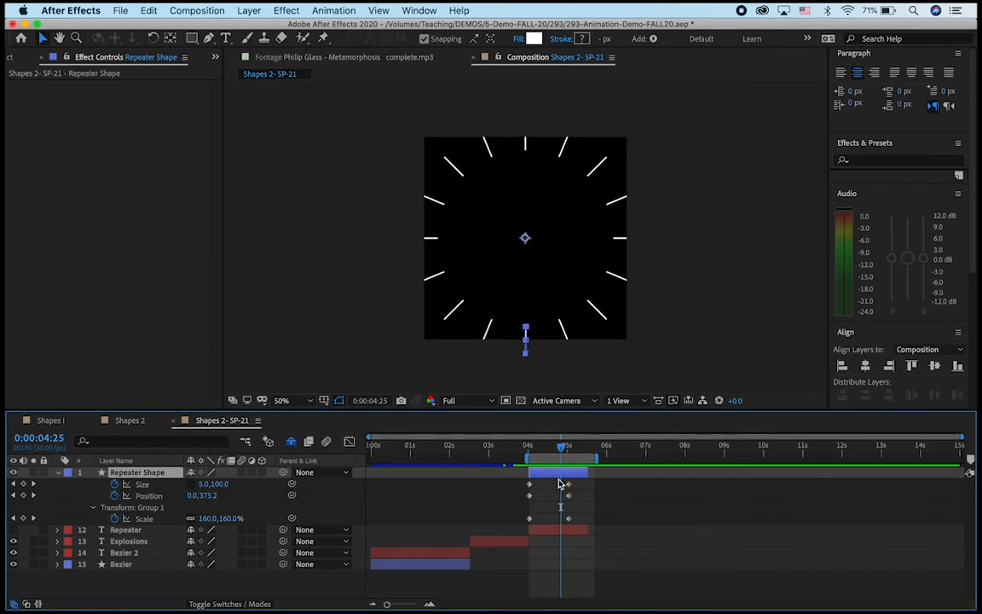
- Apply Easy Ease to the ending Size, Position and Scale keyframes, lengthen their incoming influence in the speed graph for a fast start, and preview
drag(555, 481, 583, 525)
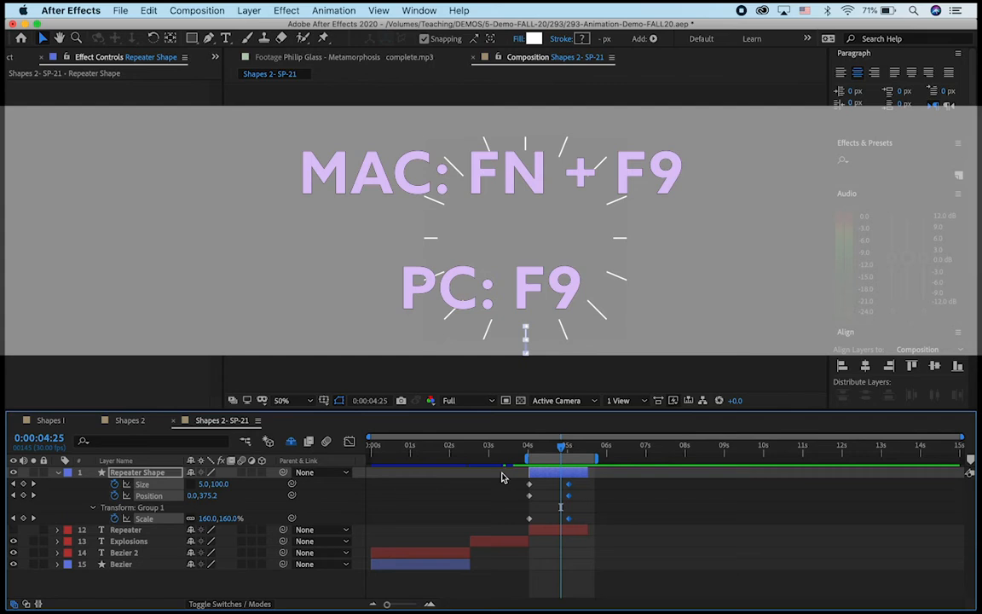
key(F9)
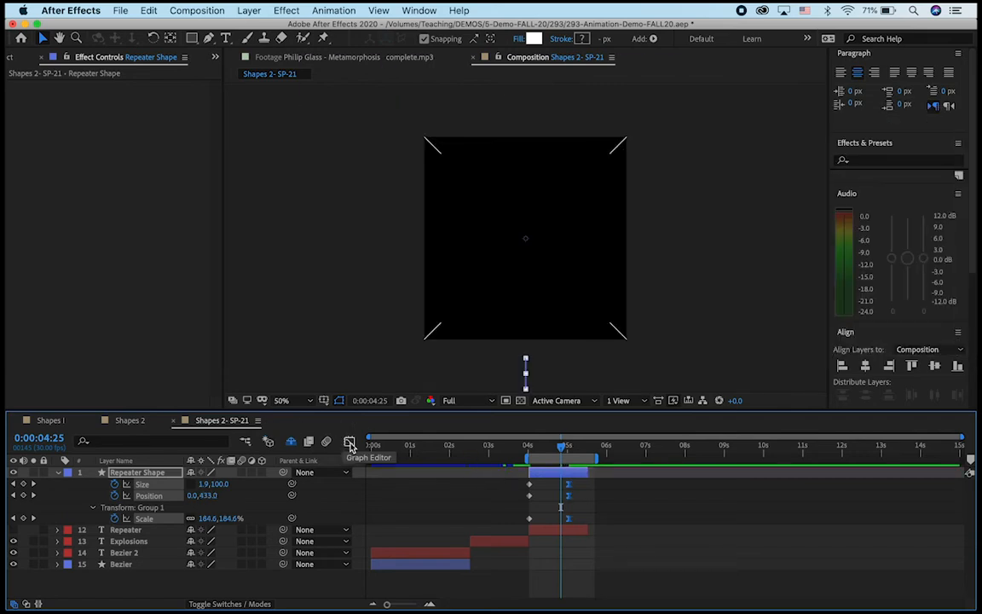
click(349, 443)
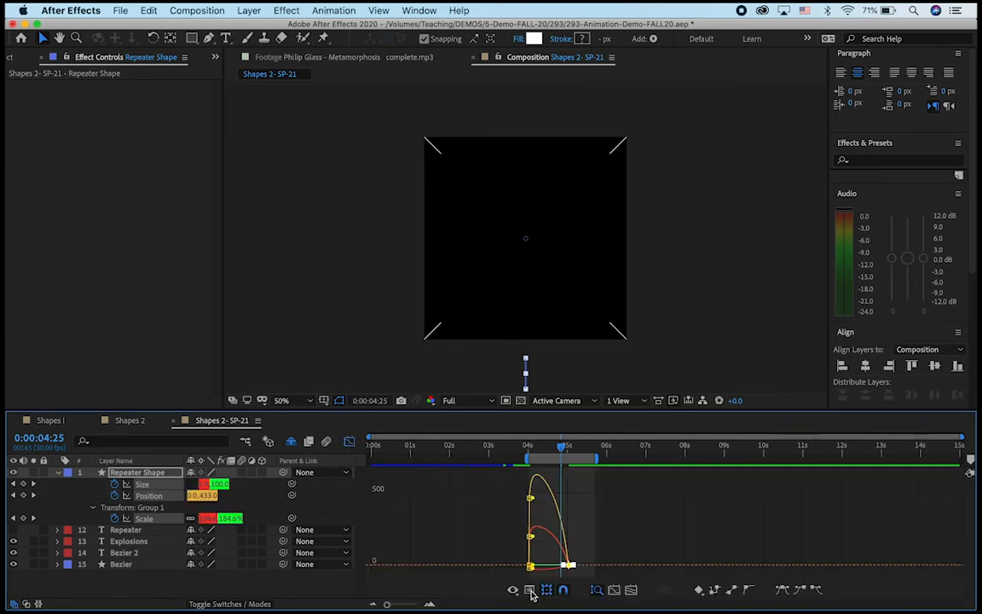
drag(386, 602, 413, 604)
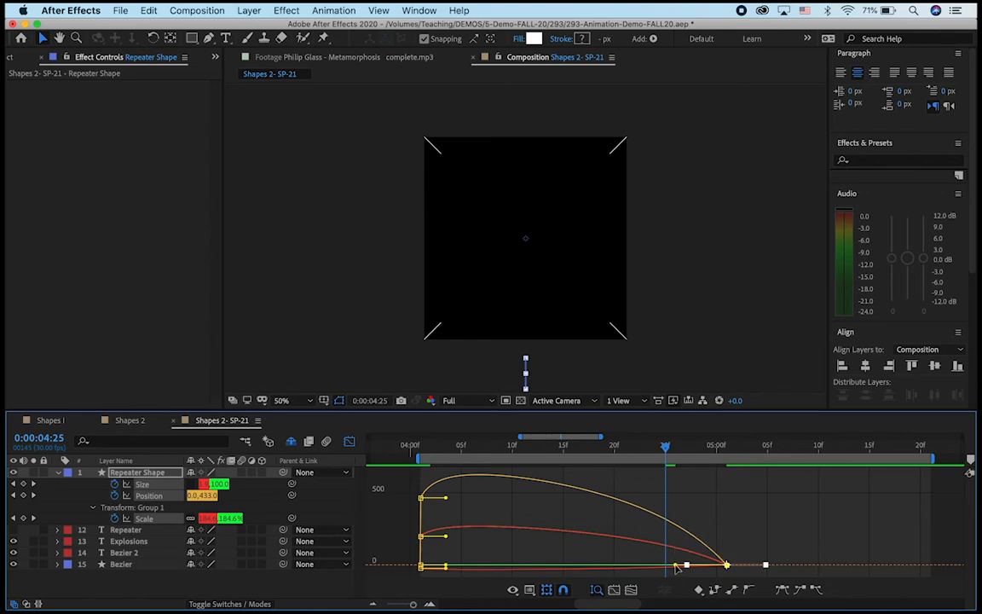
drag(680, 565, 549, 566)
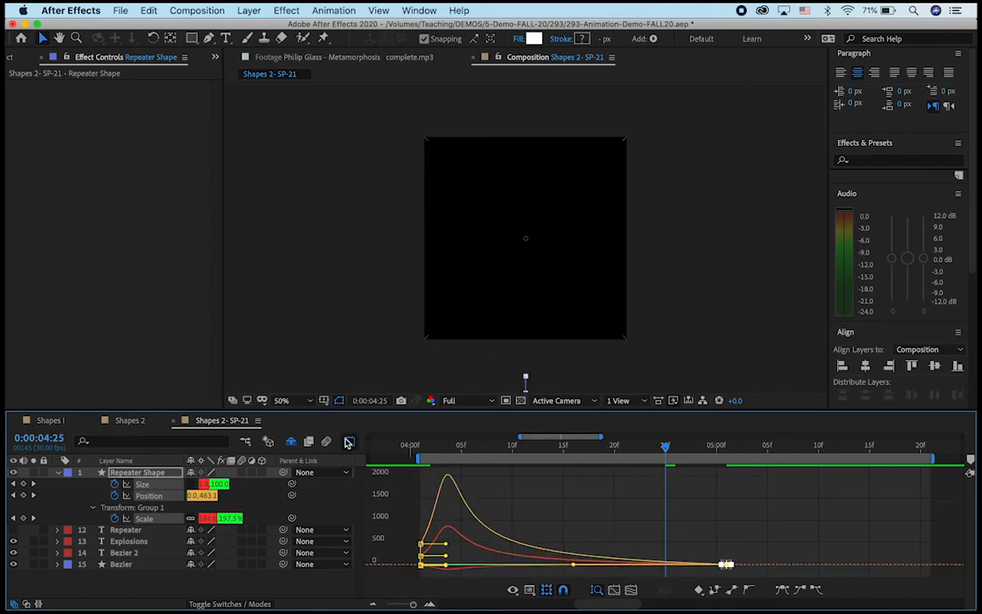
key(shift+F3)
key(space)
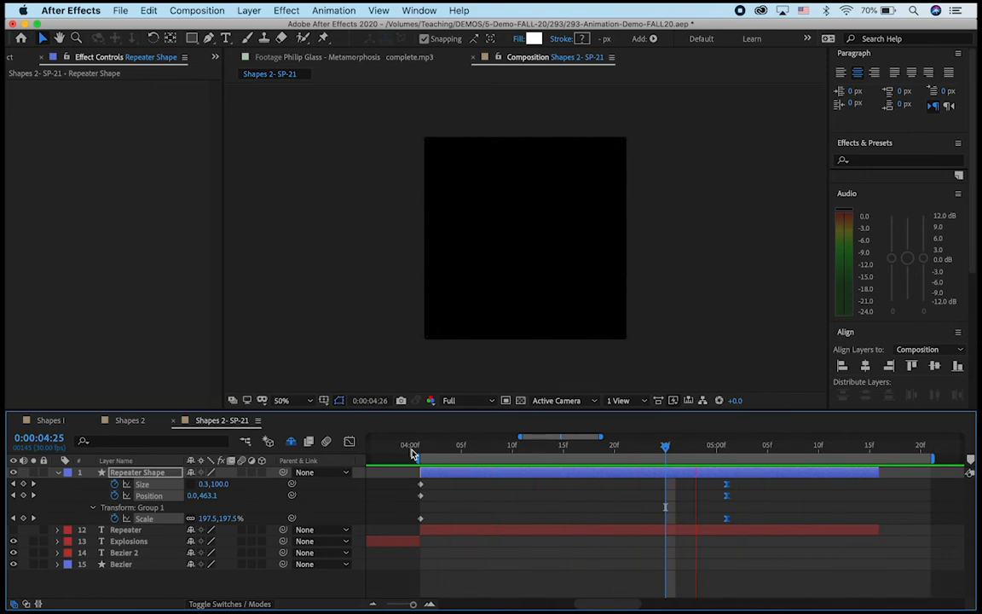
key(space)
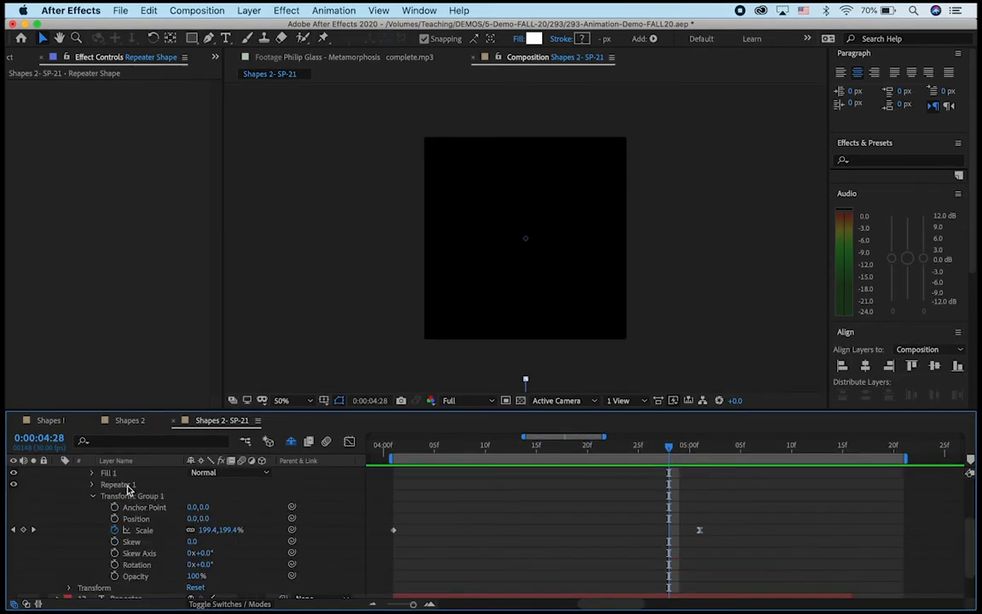
- Duplicate Repeater 1 in Group 1 and set the duplicate's number of copies to 64
click(128, 484)
key(super+d)
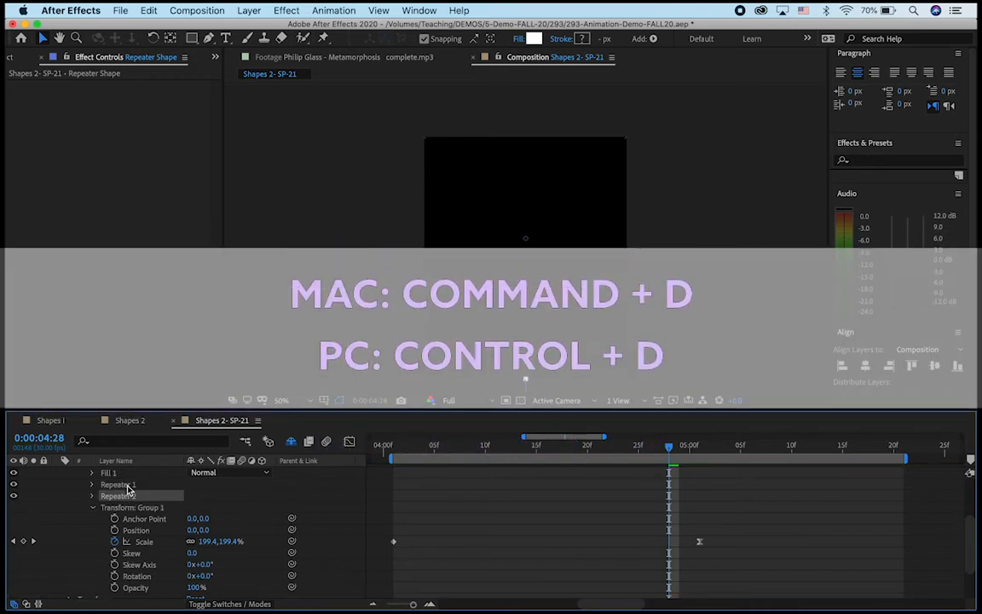
click(93, 499)
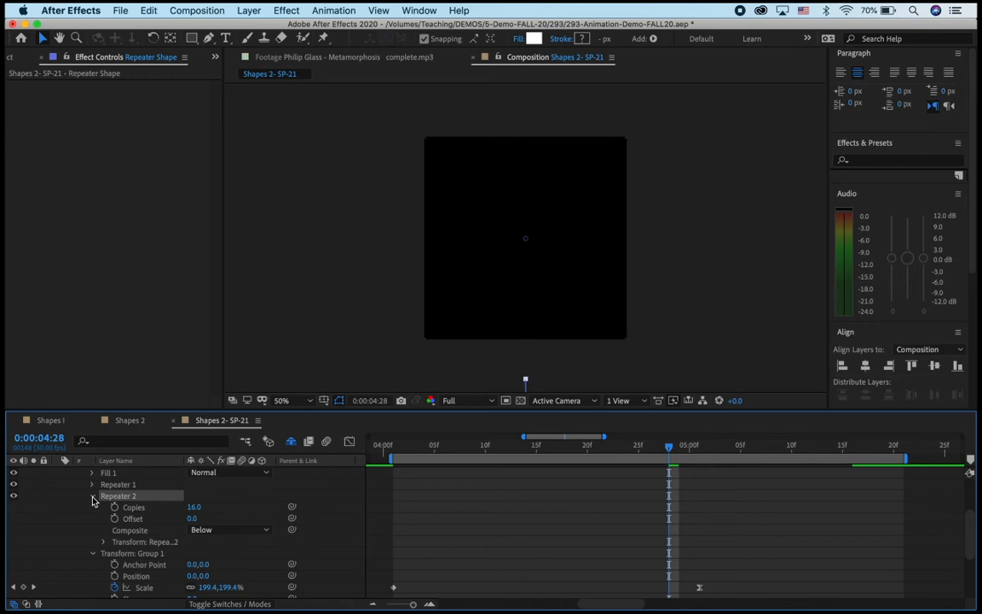
scroll(119, 512, down, 1)
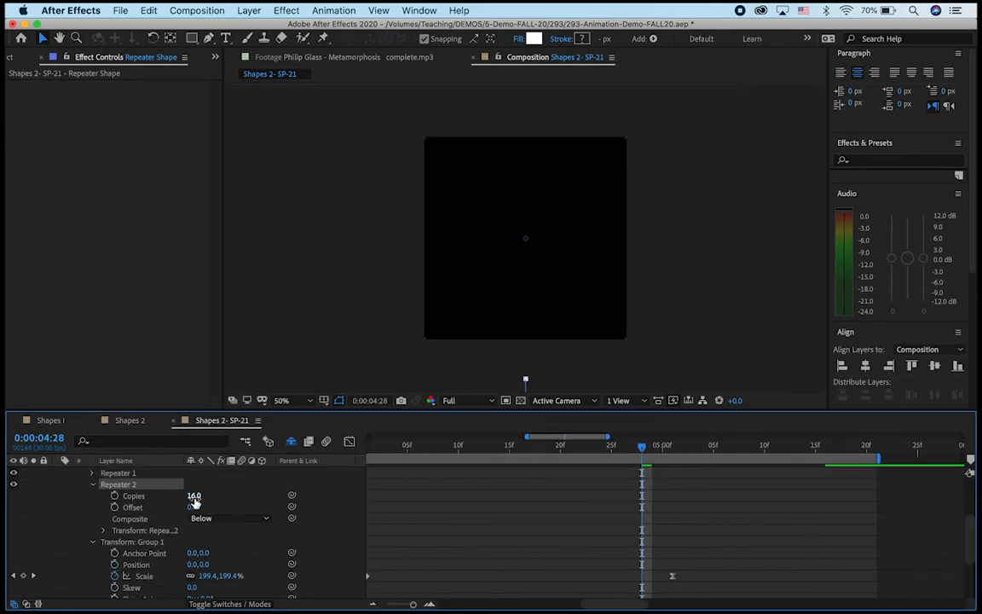
click(195, 496)
key(Return)
- Set the Rotation in Repeater 2's transform properties to 360/64 degrees
scroll(170, 545, up, 4)
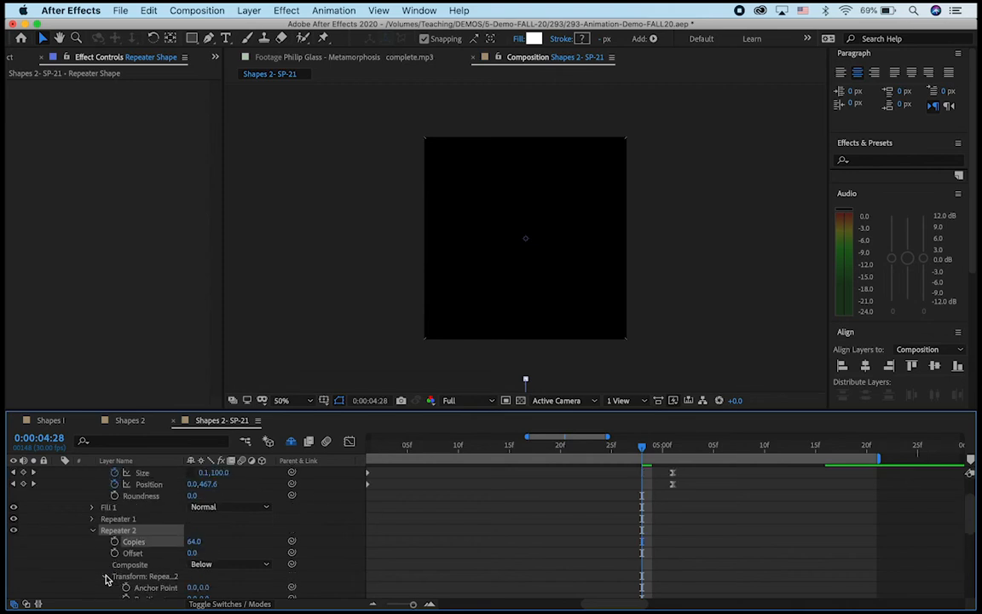
click(105, 575)
scroll(128, 554, down, 4)
click(207, 569)
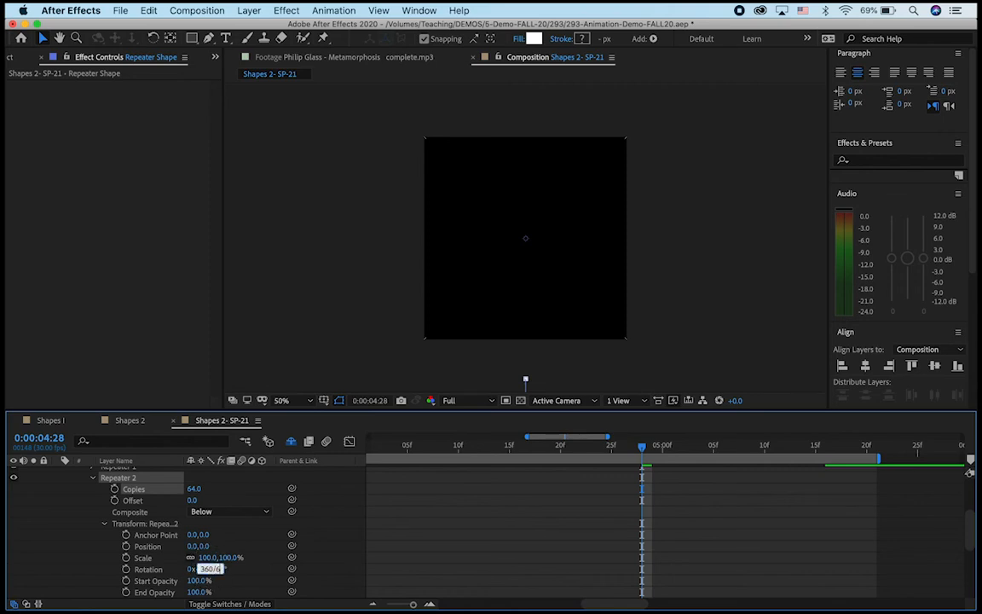
text(360/64)
key(Return)
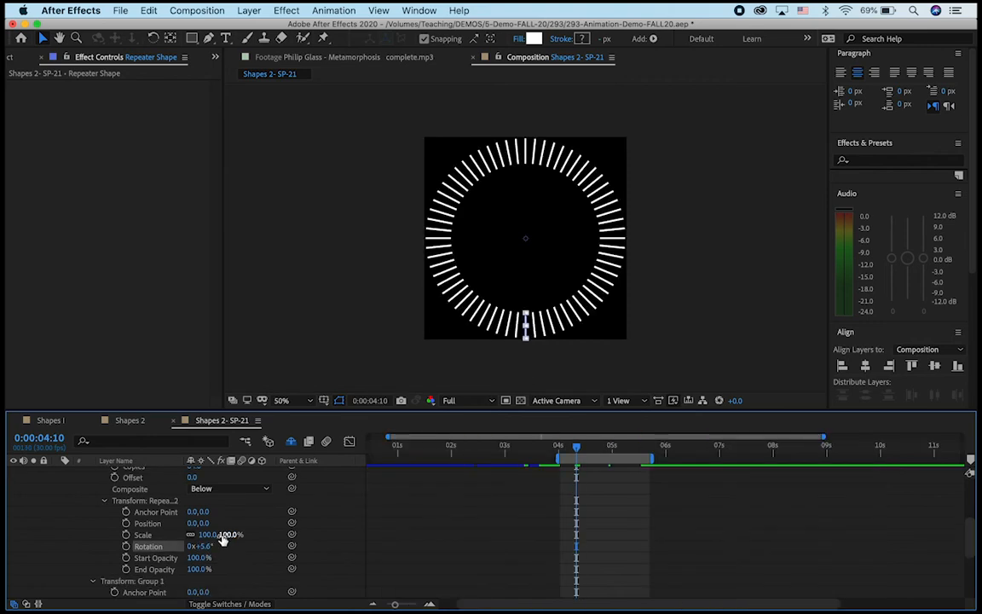
- Try a Scale of 91% in Repeater 2's transform properties and preview the spiral
mouse_move(219, 535)
mouse_down()
mouse_move(171, 534)
mouse_move(231, 539)
mouse_up()
click(592, 449)
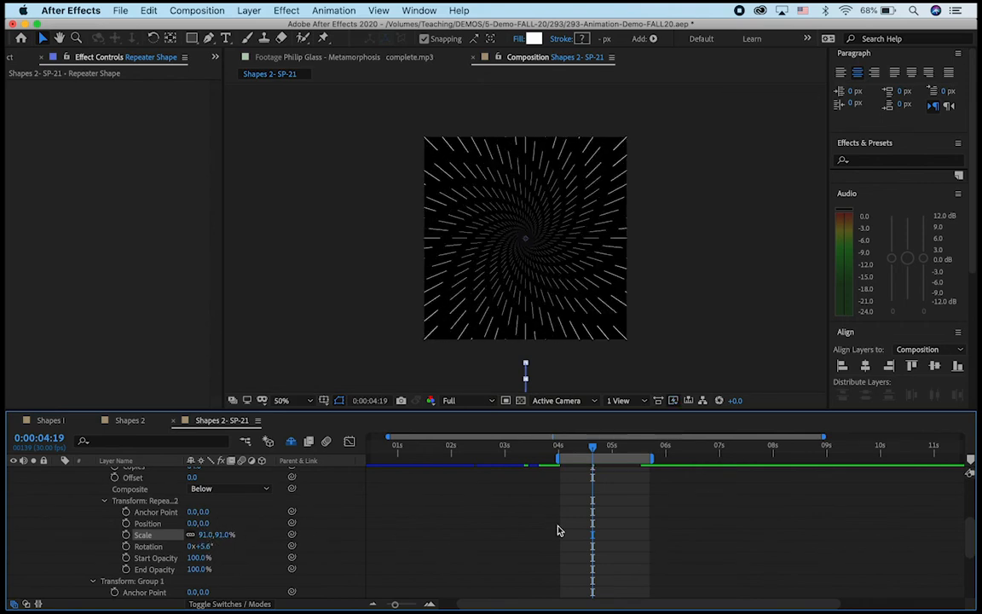
key(space)
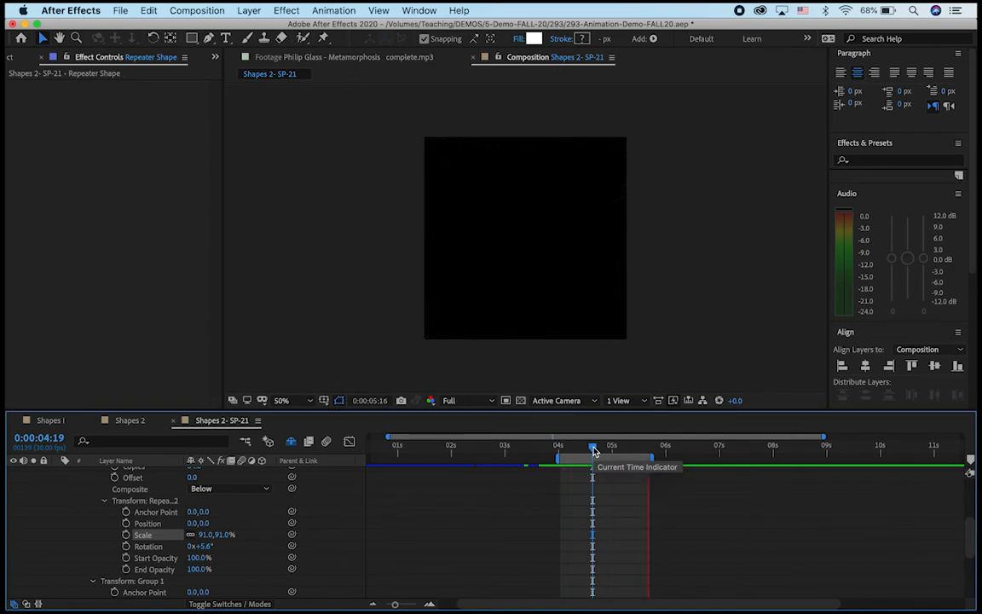
key(space)
- Keyframe the Scale in Repeater 2's transform properties at 50% at about 0:00:04:12
drag(594, 452, 577, 450)
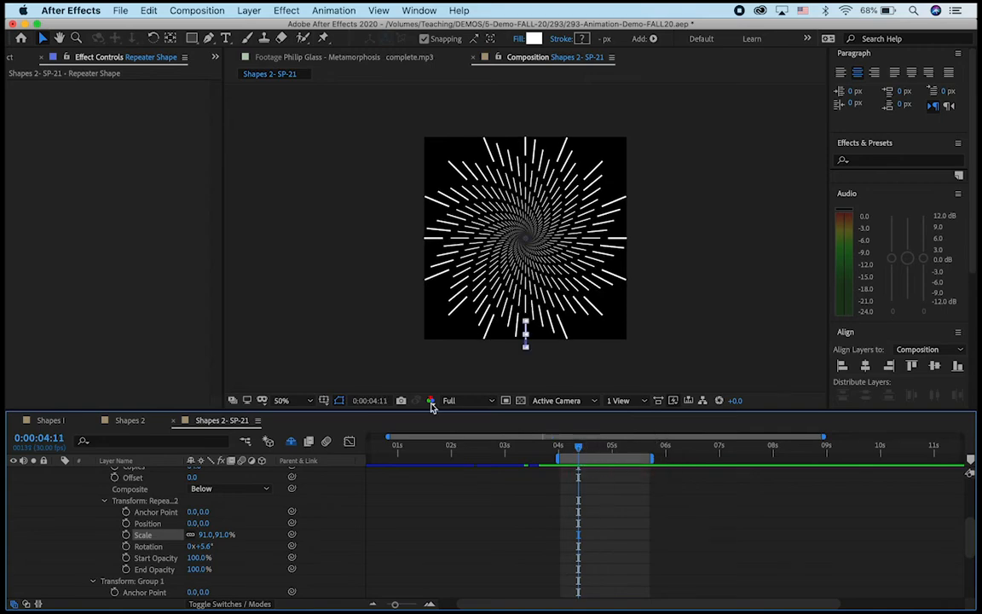
click(204, 534)
text(50)
key(Return)
mouse_move(578, 446)
mouse_down()
mouse_move(588, 451)
mouse_move(580, 447)
mouse_up()
- Add a larger Scale keyframe for Repeater 2 at about 0:00:04:25 and preview from the start of the burst
drag(575, 452, 602, 445)
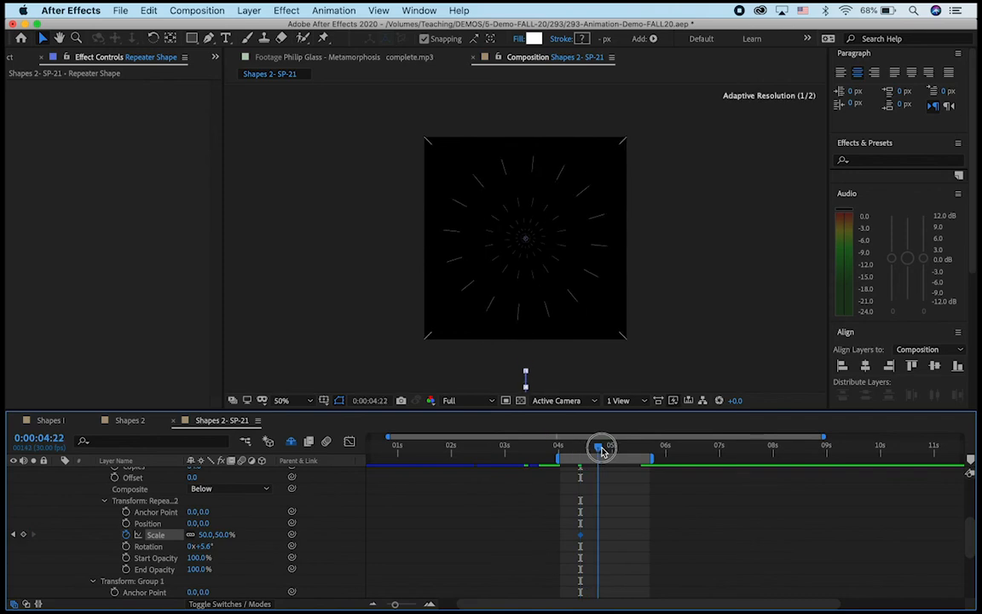
drag(205, 535, 230, 532)
drag(608, 452, 568, 450)
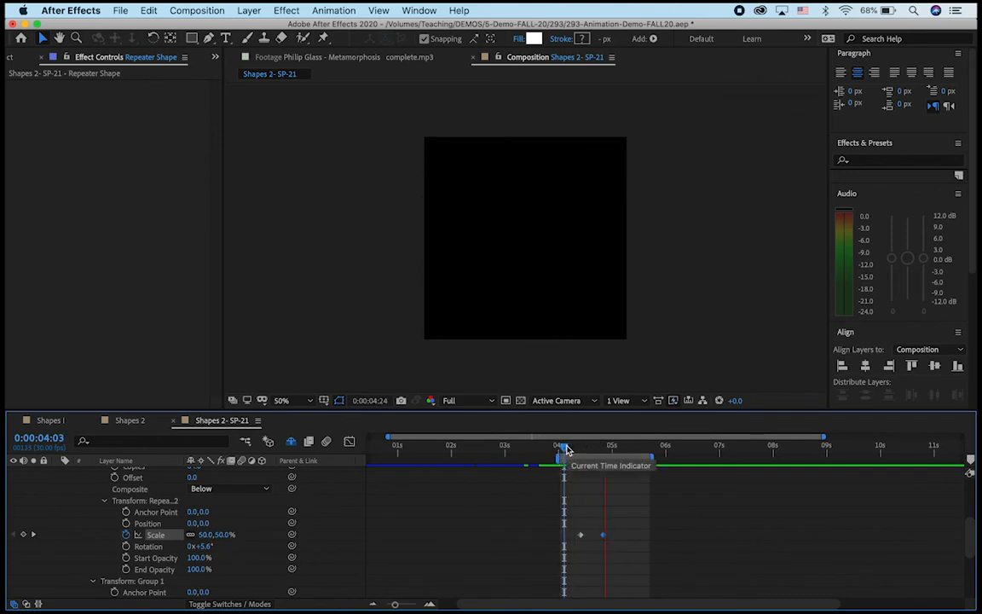
- Set the Size of Rectangle Path 1 to 5, 100 at 0:00:05:01 and open its starting width at 0:00:04:01 for editing
scroll(616, 536, up, 5)
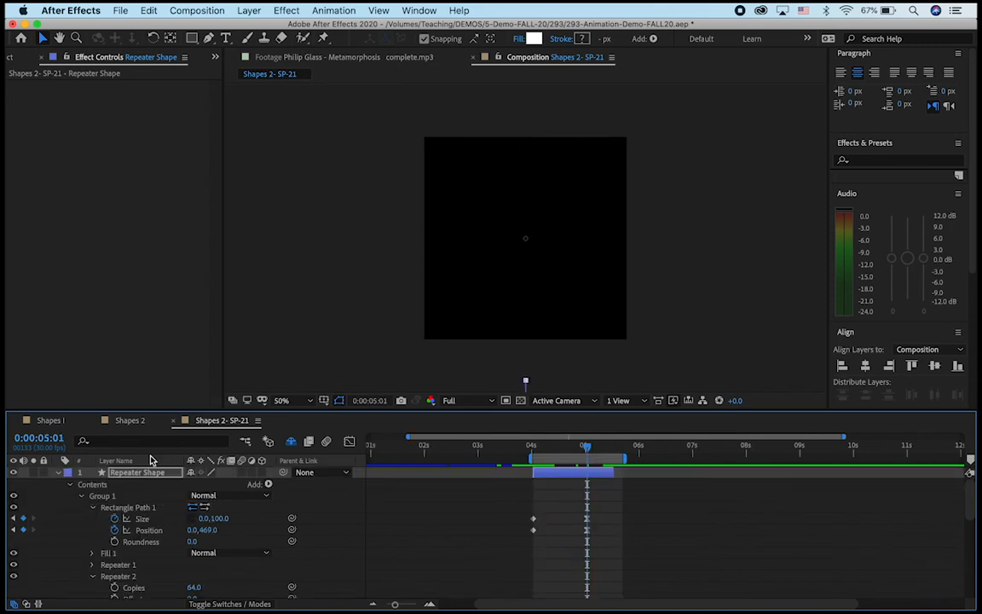
key(Return)
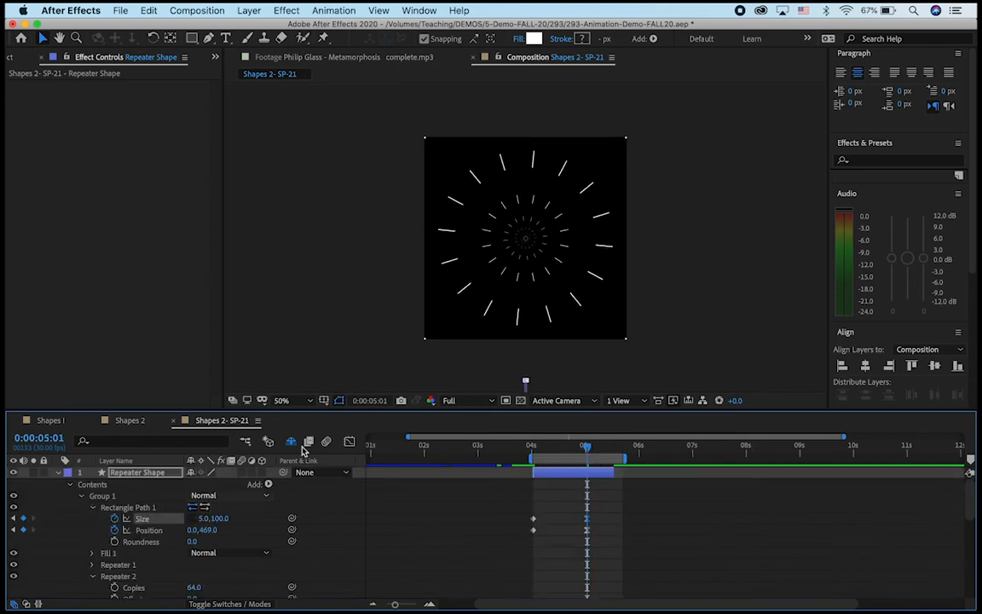
drag(587, 445, 595, 452)
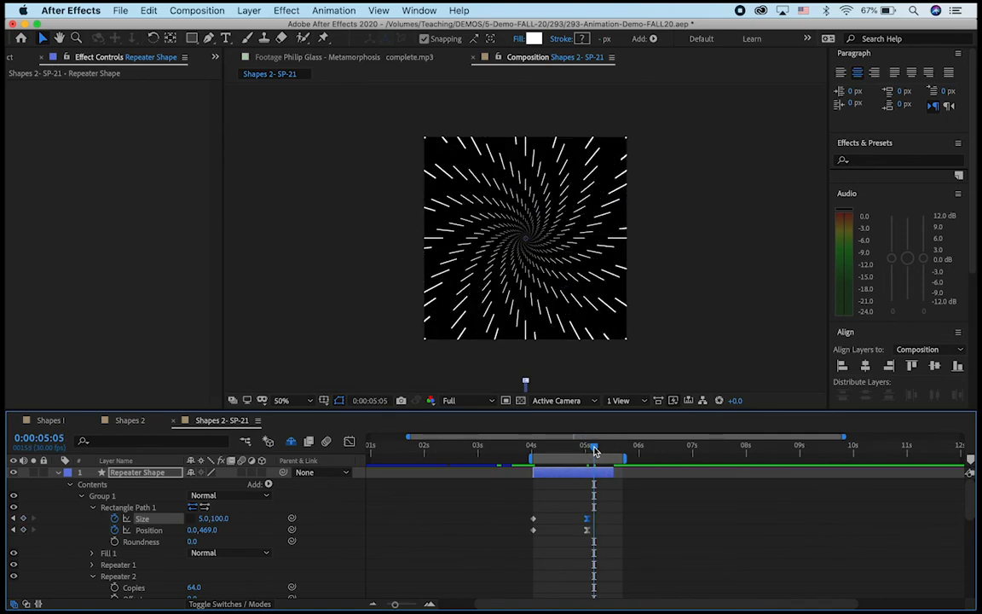
click(14, 528)
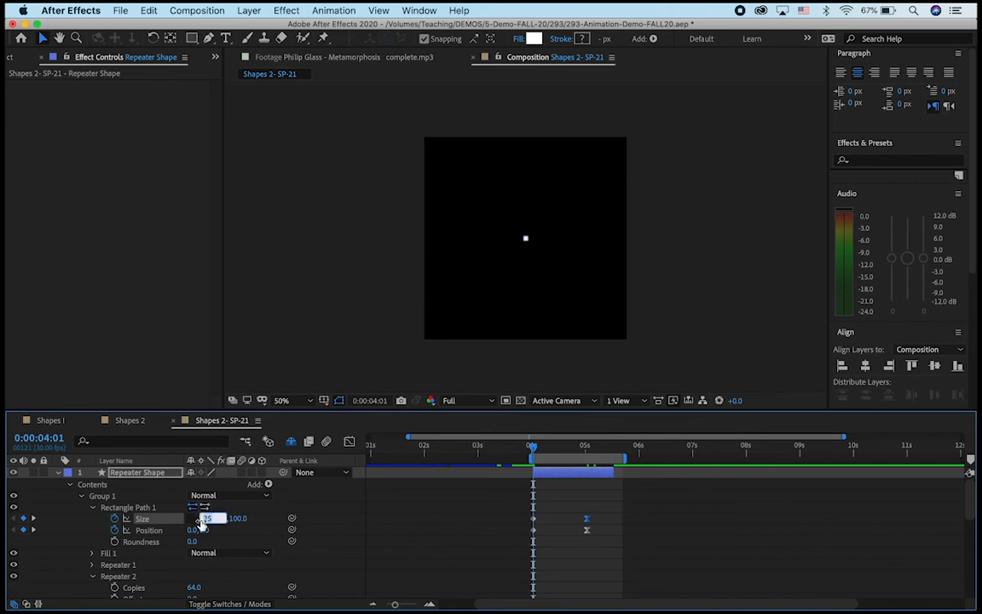
drag(534, 449, 556, 456)
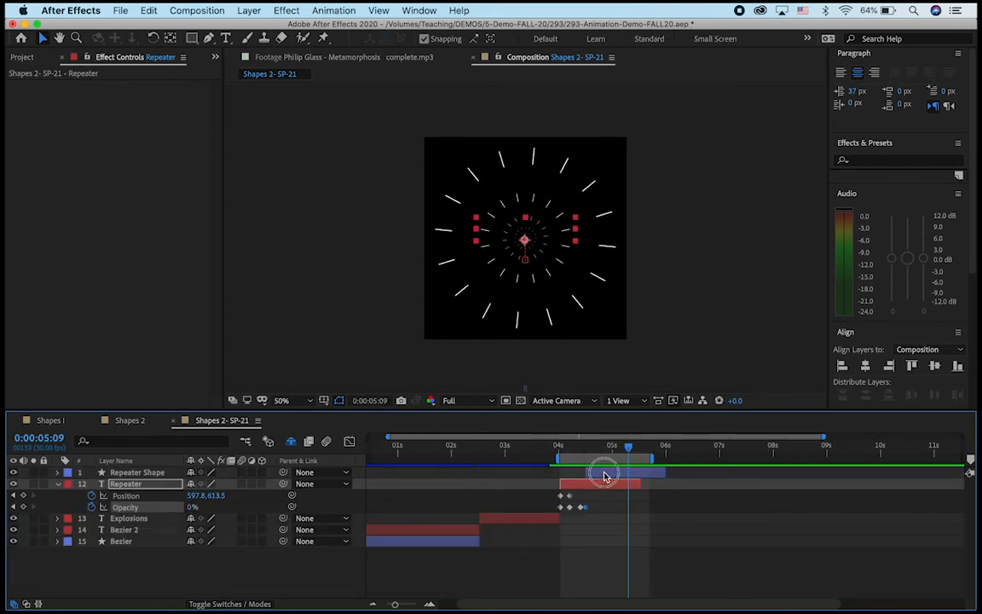
- Start the Repeater Shape layer at about 0:00:04:23 and delay the Repeater text layer's last two Opacity keyframes by a few frames, checking by scrubbing
drag(603, 475, 616, 475)
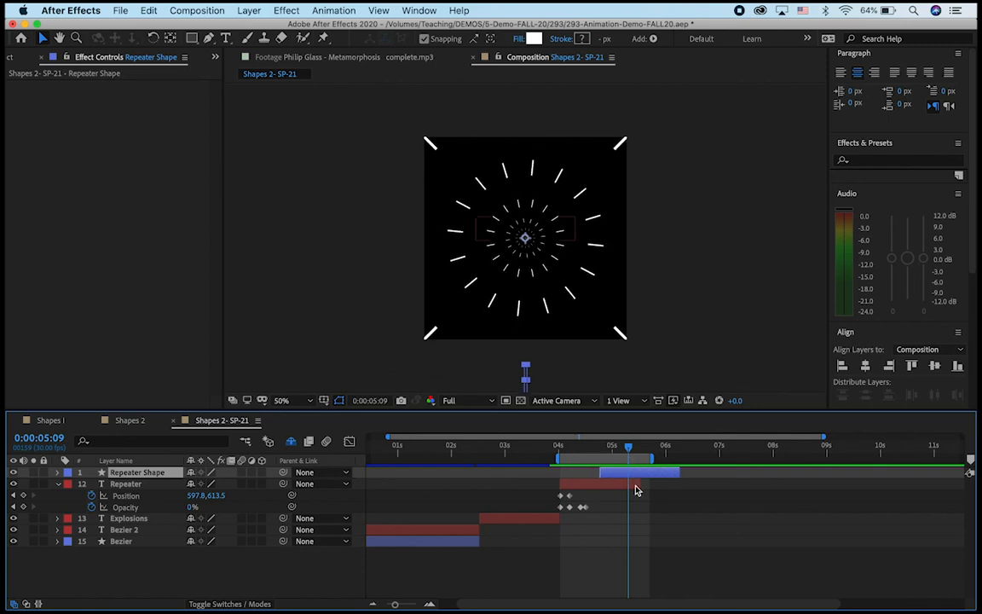
click(582, 507)
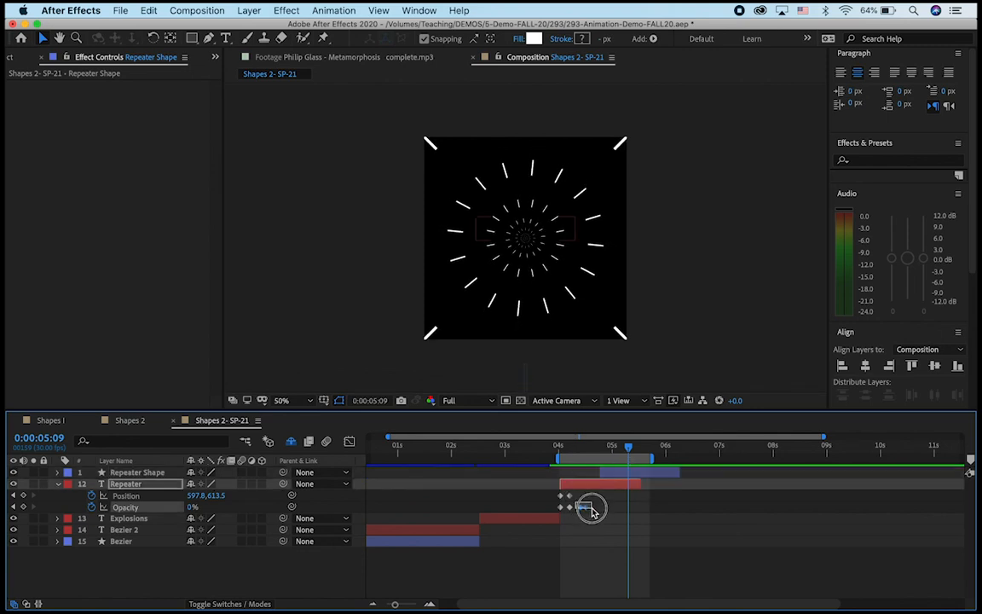
drag(586, 513, 589, 513)
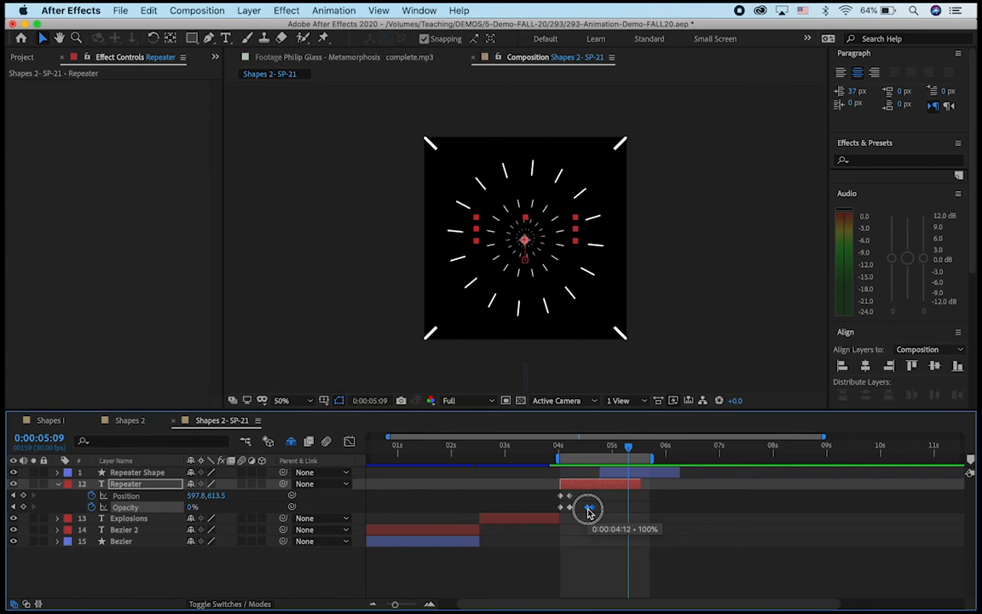
drag(576, 446, 572, 452)
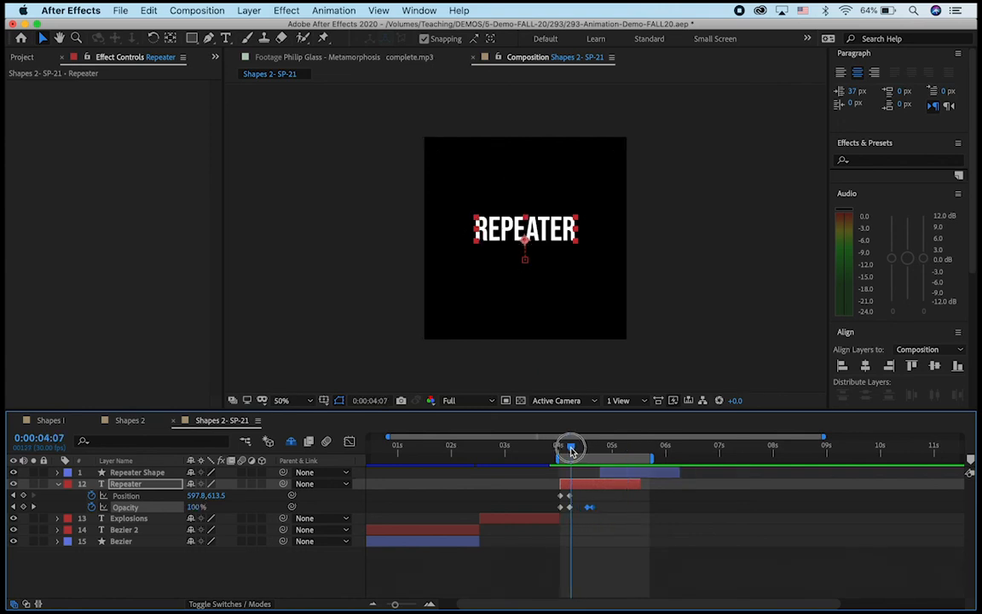